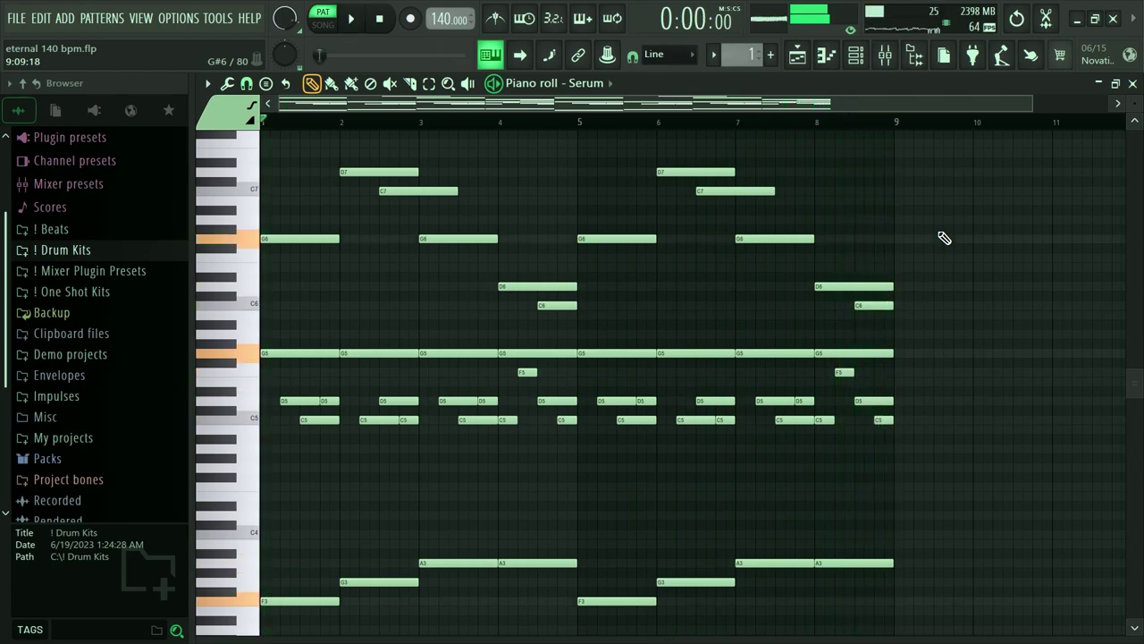
Stop playback and look up the Serum channel's preset in the Reality Check Serum Bank preset list
{"action": "key", "text": "space"}
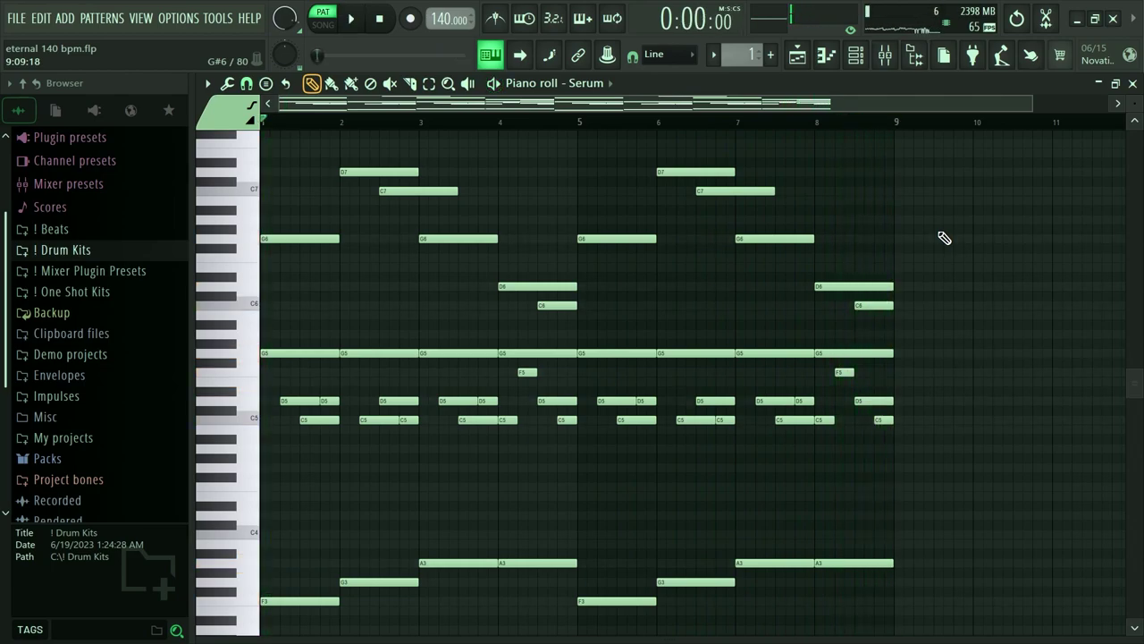
{"action": "left_click", "coordinate": [1135, 82]}
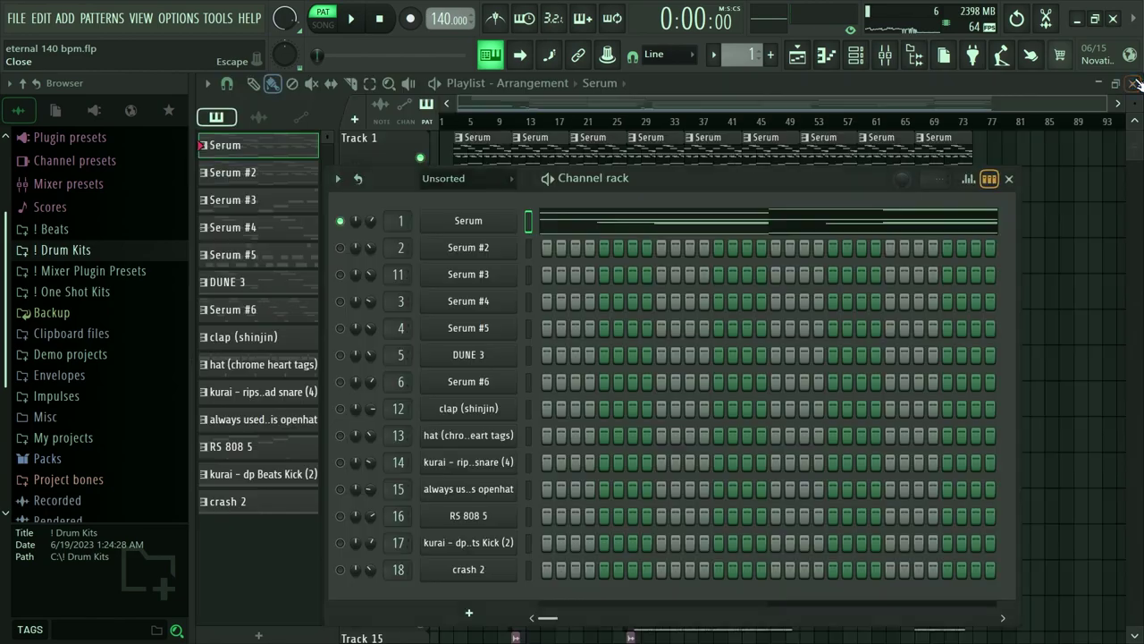
{"action": "left_click", "coordinate": [464, 221]}
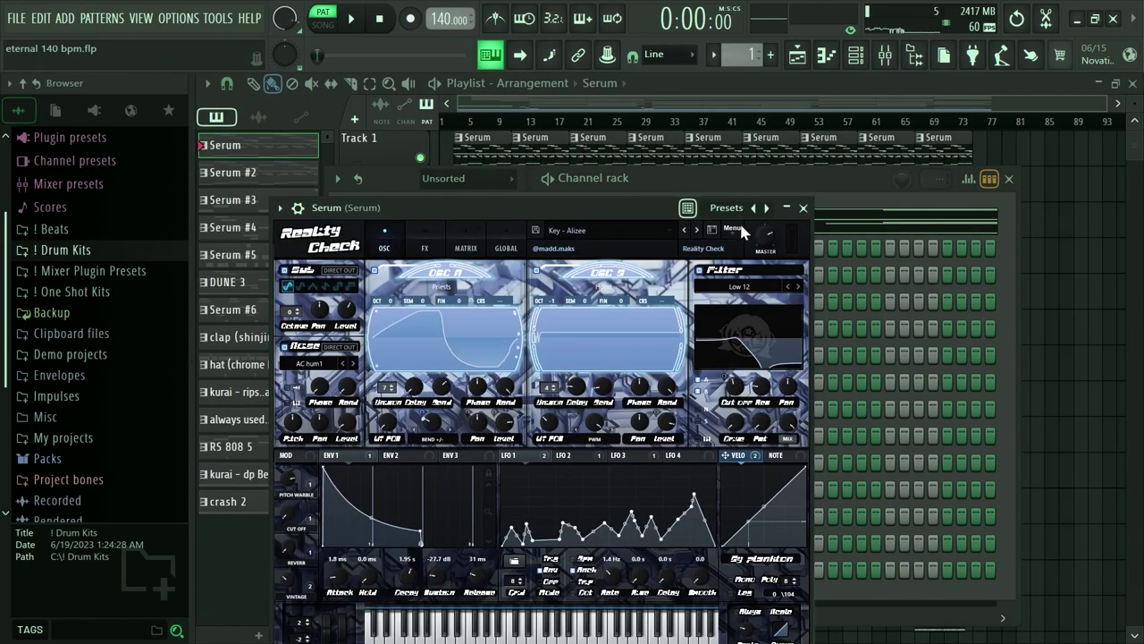
{"action": "left_click", "coordinate": [627, 232]}
{"action": "mouse_move", "coordinate": [624, 447]}
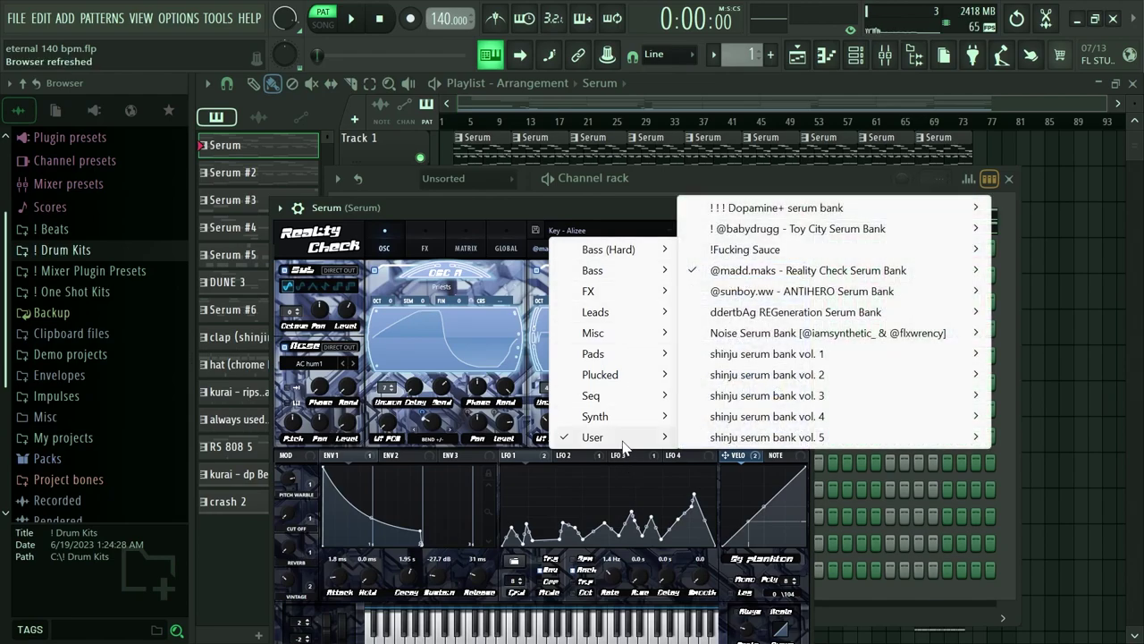
{"action": "mouse_move", "coordinate": [730, 277]}
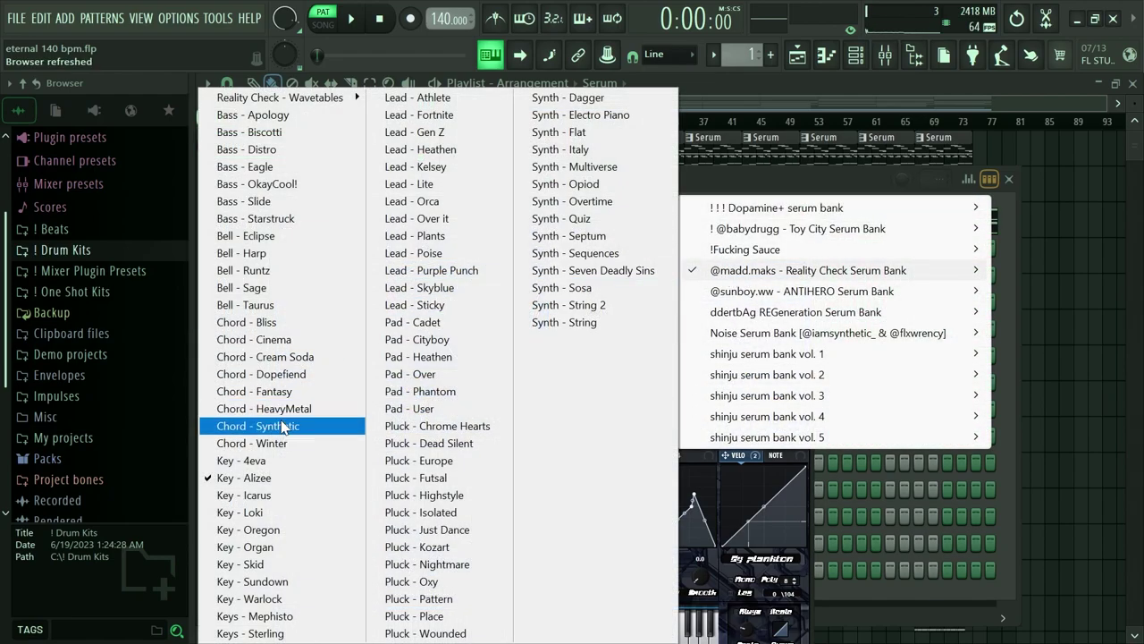
{"action": "left_click", "coordinate": [810, 183]}
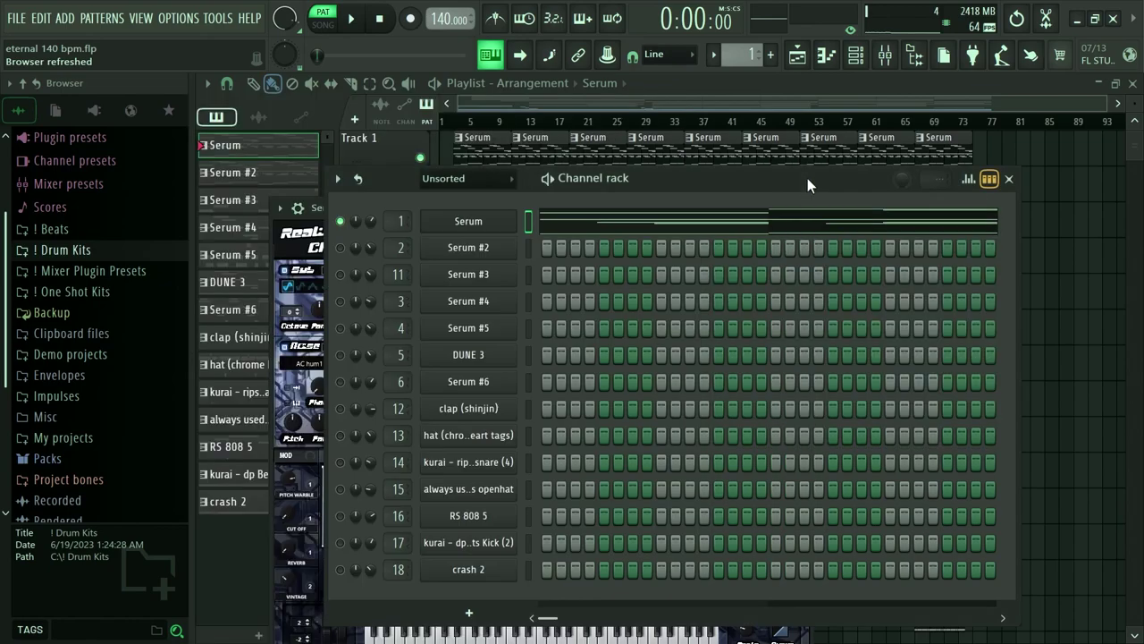
Inspect the Fruity Parametric EQ 2, Fruity Reeverb 2 and Fruity Delay 2 effects on the Serum mixer track
{"action": "key", "text": "F9"}
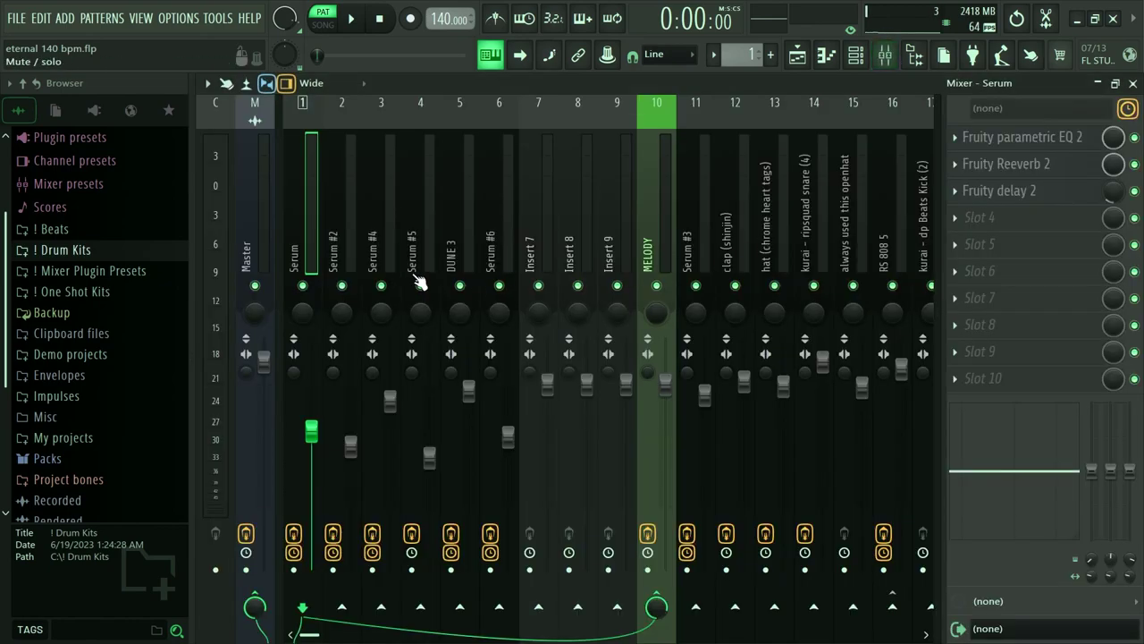
{"action": "left_click", "coordinate": [1044, 138]}
{"action": "left_click", "coordinate": [1045, 141]}
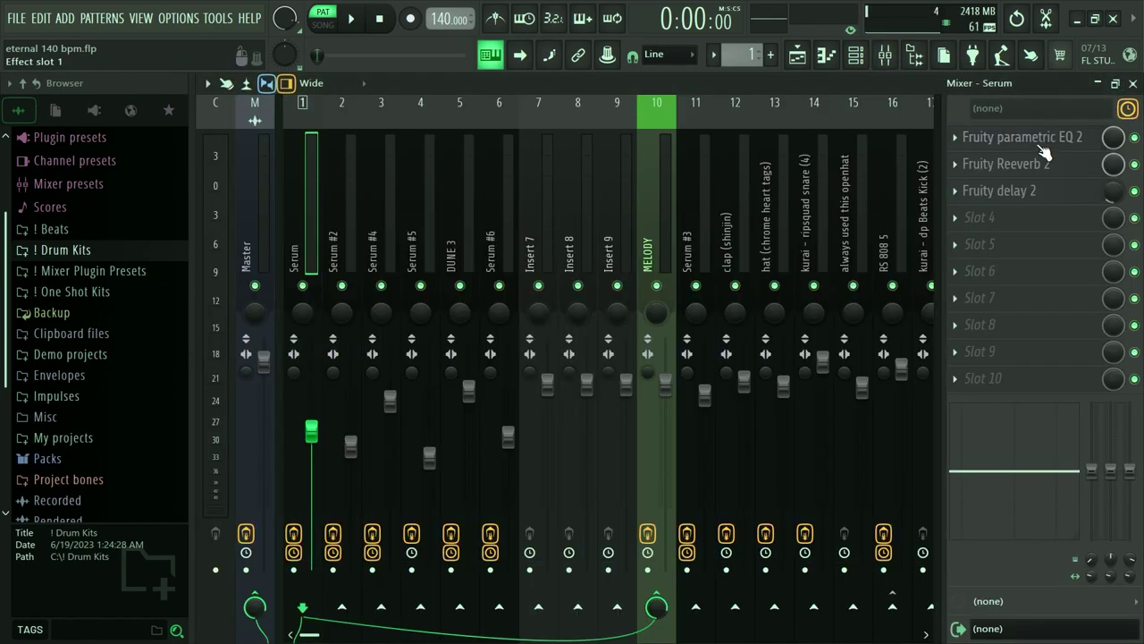
{"action": "left_click", "coordinate": [1033, 167]}
{"action": "left_click", "coordinate": [1034, 167]}
{"action": "left_click", "coordinate": [1057, 198]}
{"action": "left_click", "coordinate": [1058, 198]}
{"action": "left_click", "coordinate": [1131, 84]}
Listen to the Serum #2 pattern with its notes shown in the piano roll
{"action": "key", "text": "space"}
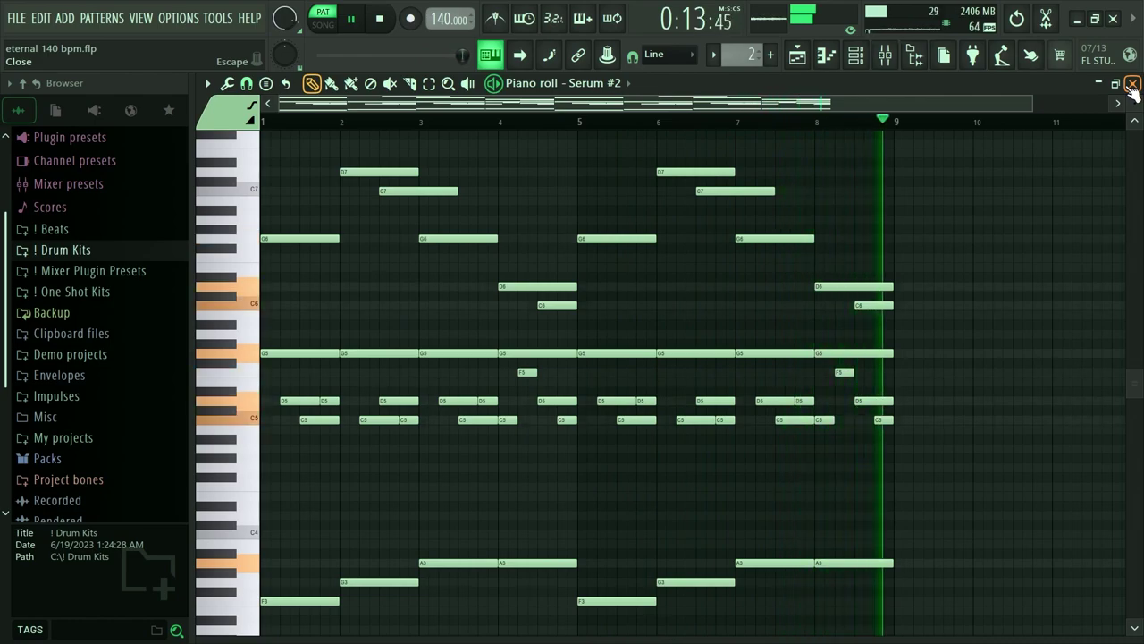
{"action": "key", "text": "space"}
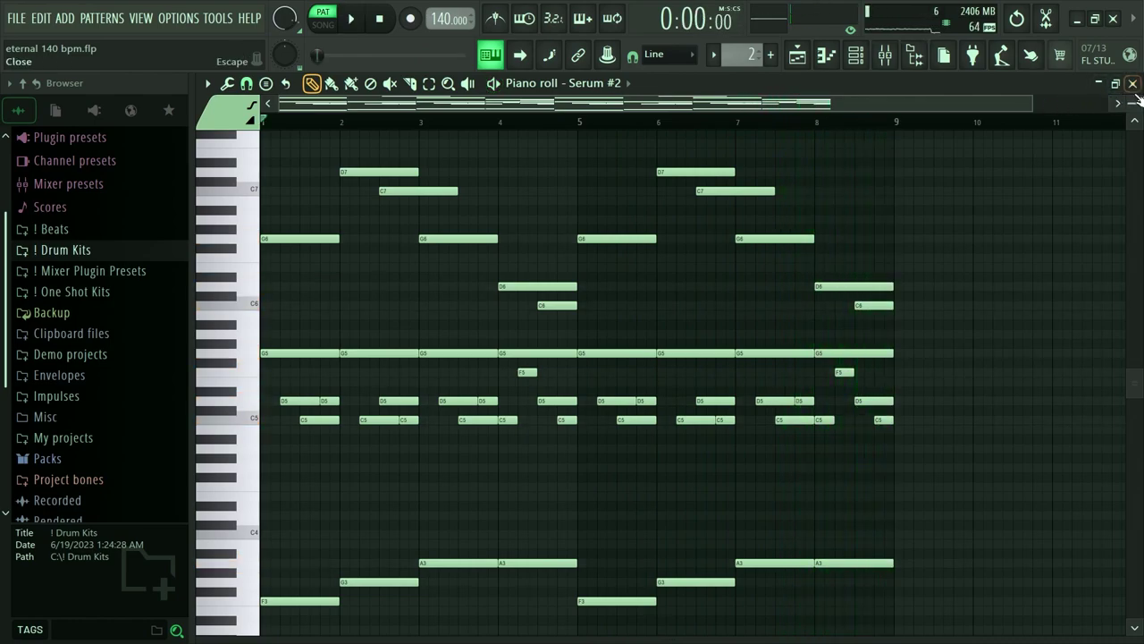
{"action": "left_click", "coordinate": [1132, 83]}
Look up the Serum #2 channel's preset in the November Serum Presets 2022 folder of the user presets
{"action": "right_click", "coordinate": [502, 243]}
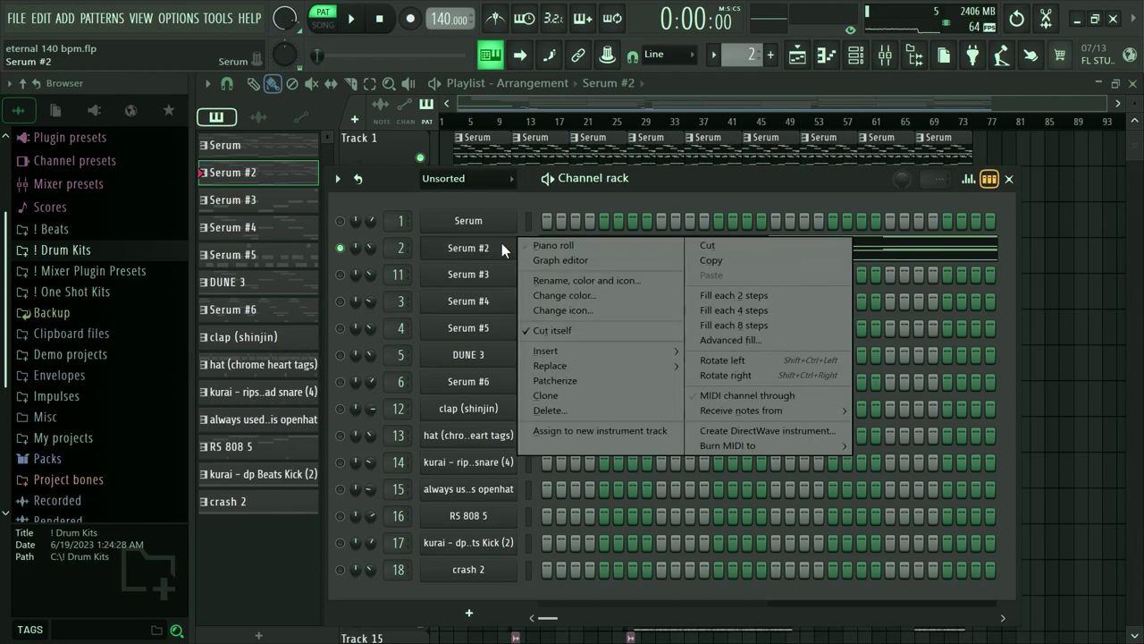
{"action": "left_click", "coordinate": [481, 258]}
{"action": "left_click", "coordinate": [621, 254]}
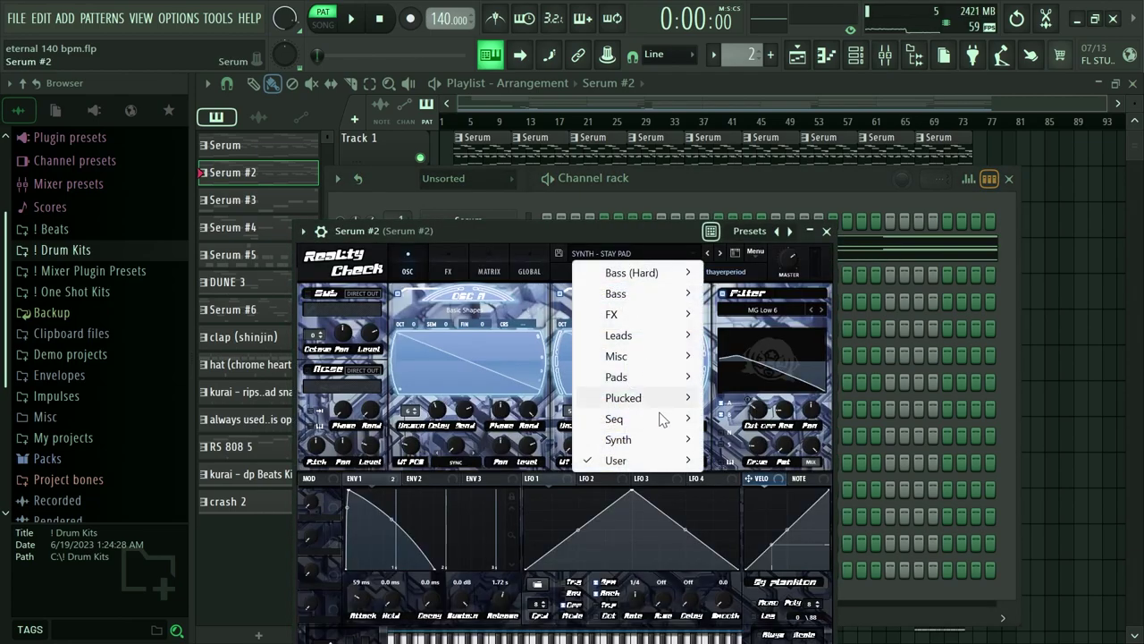
{"action": "mouse_move", "coordinate": [663, 458]}
{"action": "mouse_move", "coordinate": [789, 280]}
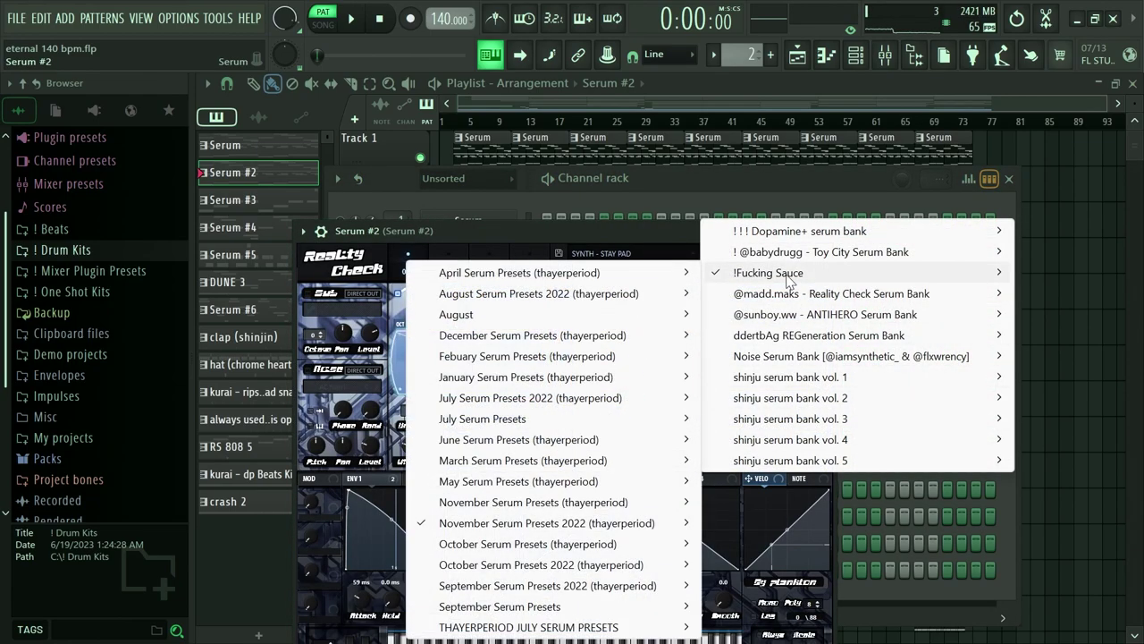
{"action": "mouse_move", "coordinate": [590, 527]}
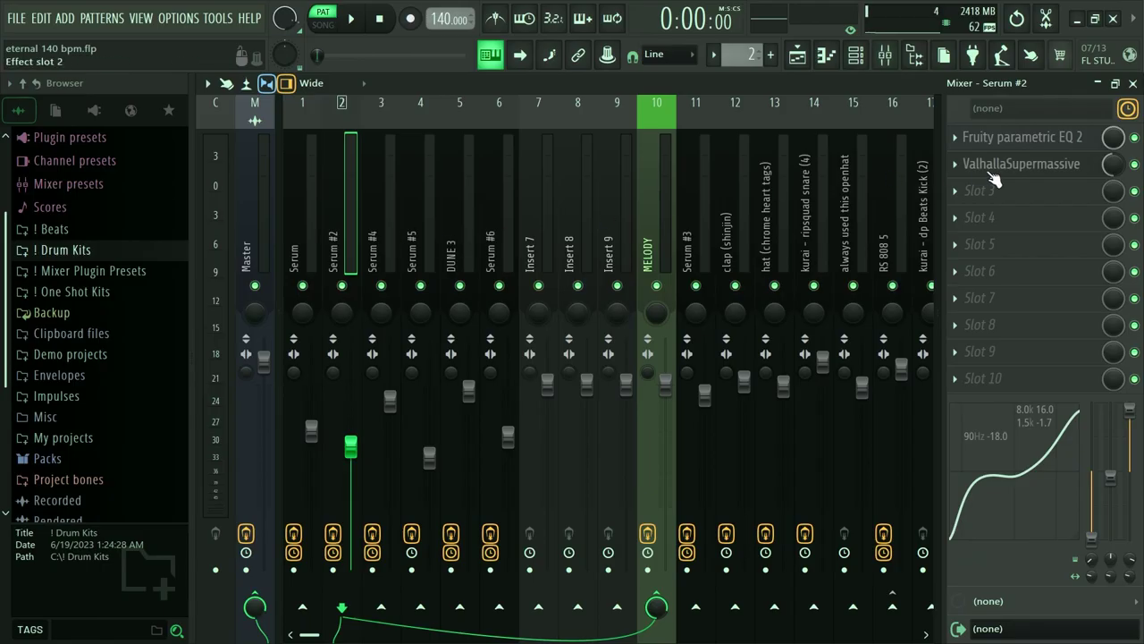
Inspect the Fruity Parametric EQ 2 and ValhallaSupermassive effects on the Serum #2 mixer track
{"action": "left_click", "coordinate": [1022, 145]}
{"action": "left_click", "coordinate": [1026, 148]}
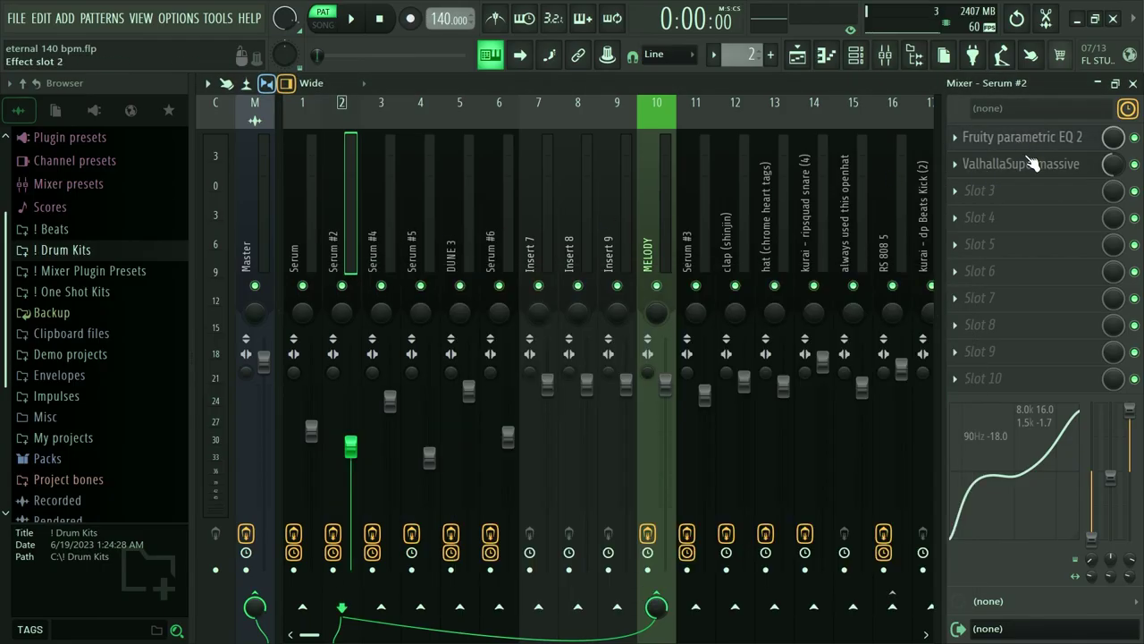
{"action": "left_click", "coordinate": [1030, 162]}
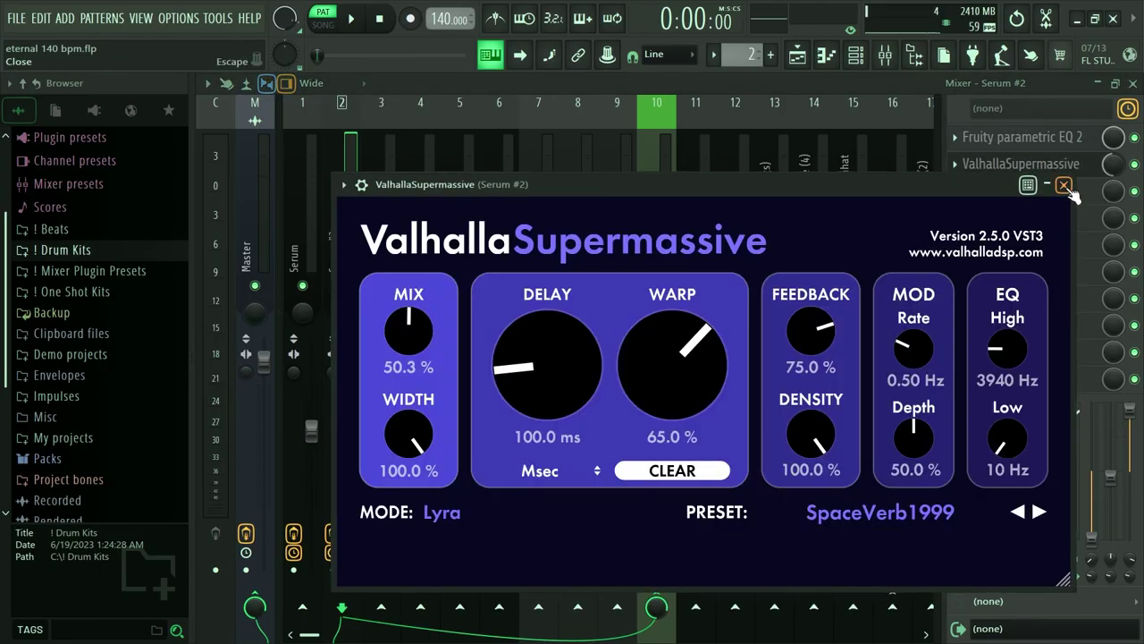
{"action": "left_click", "coordinate": [1065, 185]}
{"action": "left_click", "coordinate": [1135, 82]}
Listen to the Serum #3 pattern and inspect its mixer track's Fruity Parametric EQ 2 and Fruity Chorus effects
{"action": "key", "text": "space"}
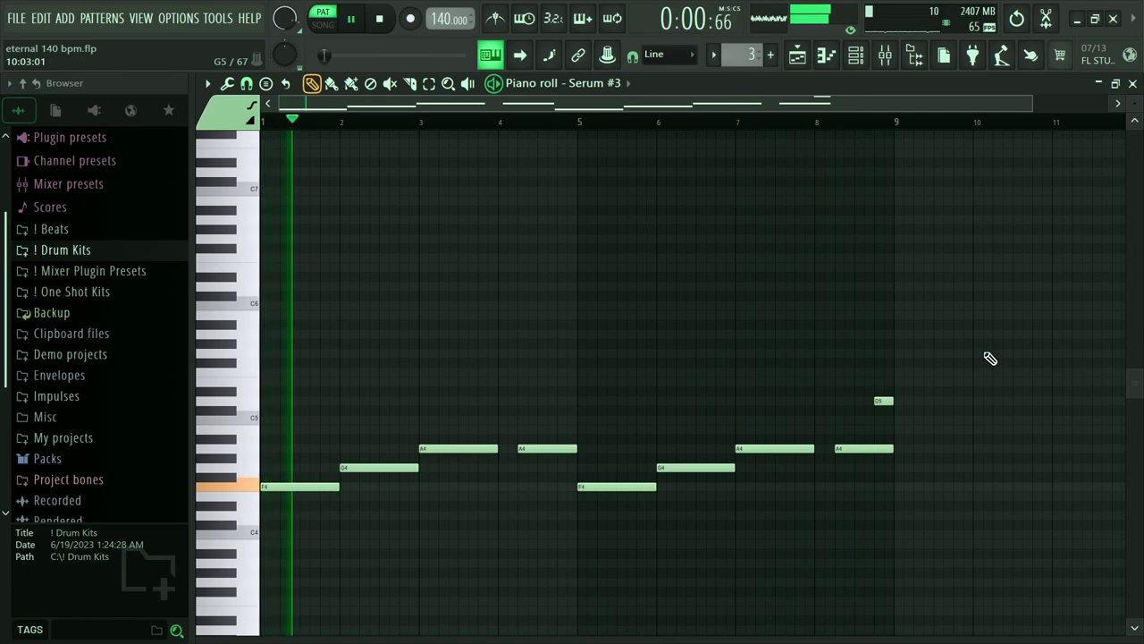
{"action": "left_click", "coordinate": [1135, 83]}
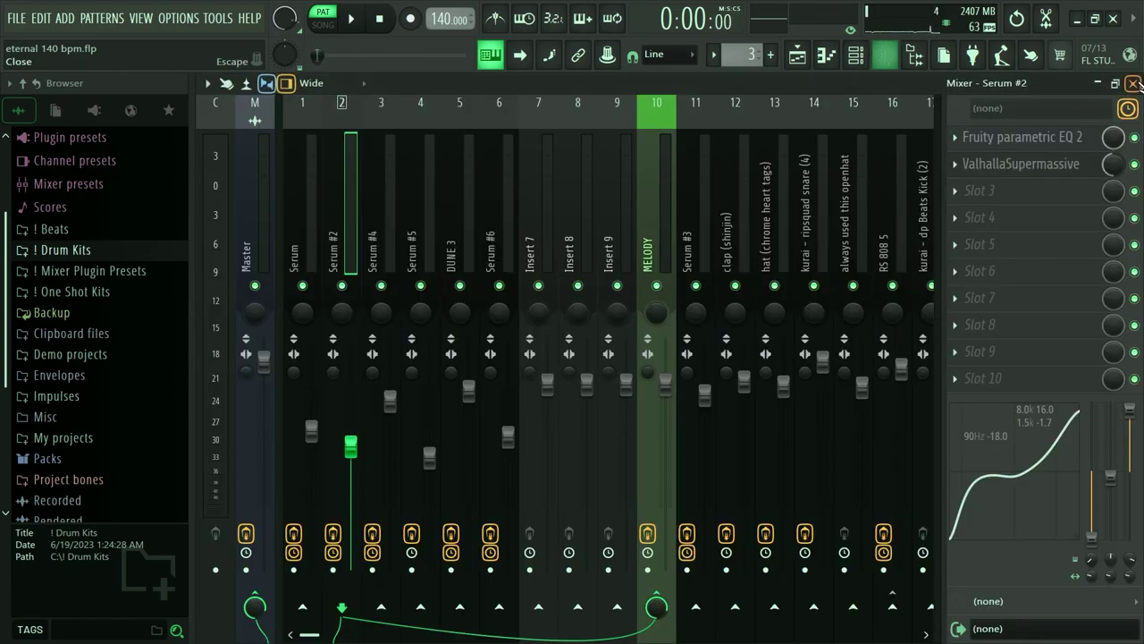
{"action": "left_click", "coordinate": [703, 234]}
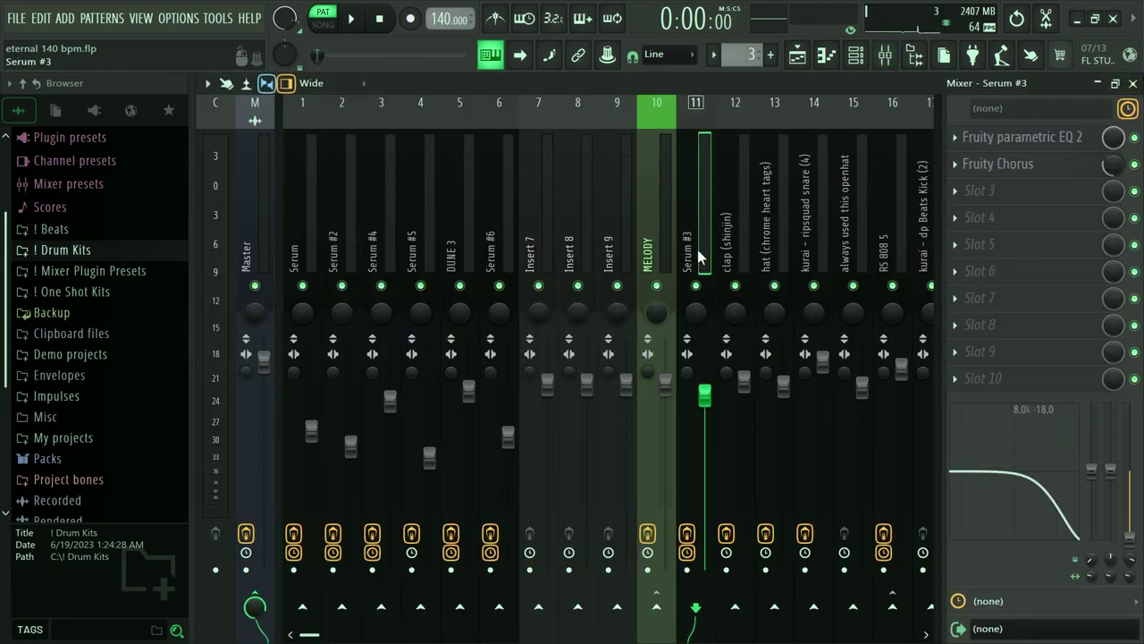
{"action": "left_click", "coordinate": [1011, 137]}
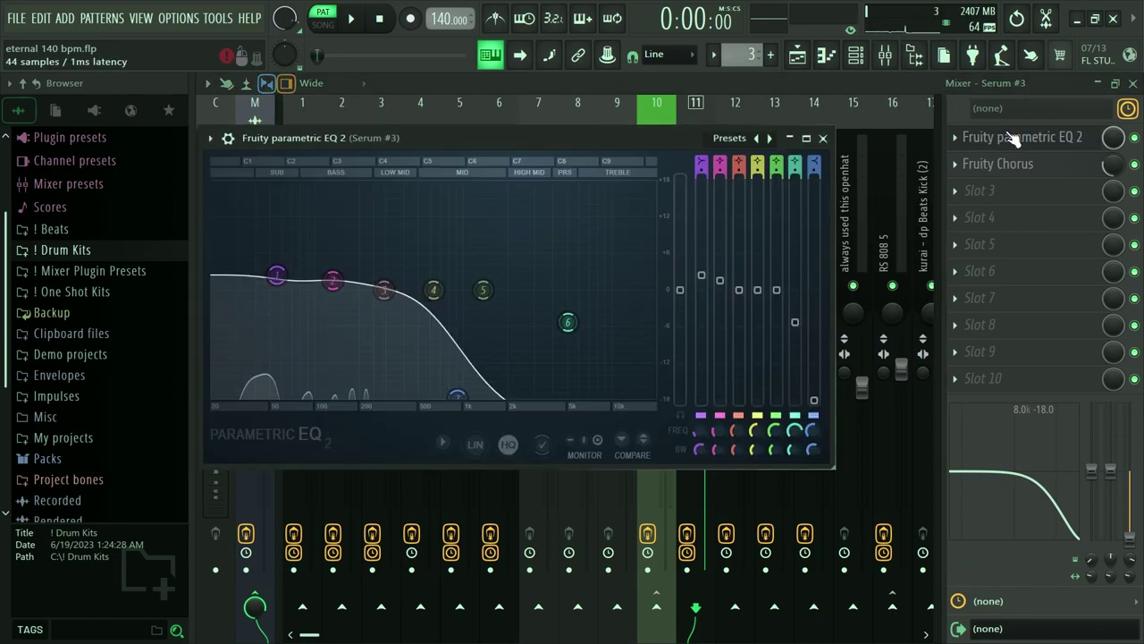
{"action": "left_click", "coordinate": [1011, 136]}
{"action": "left_click", "coordinate": [1026, 164]}
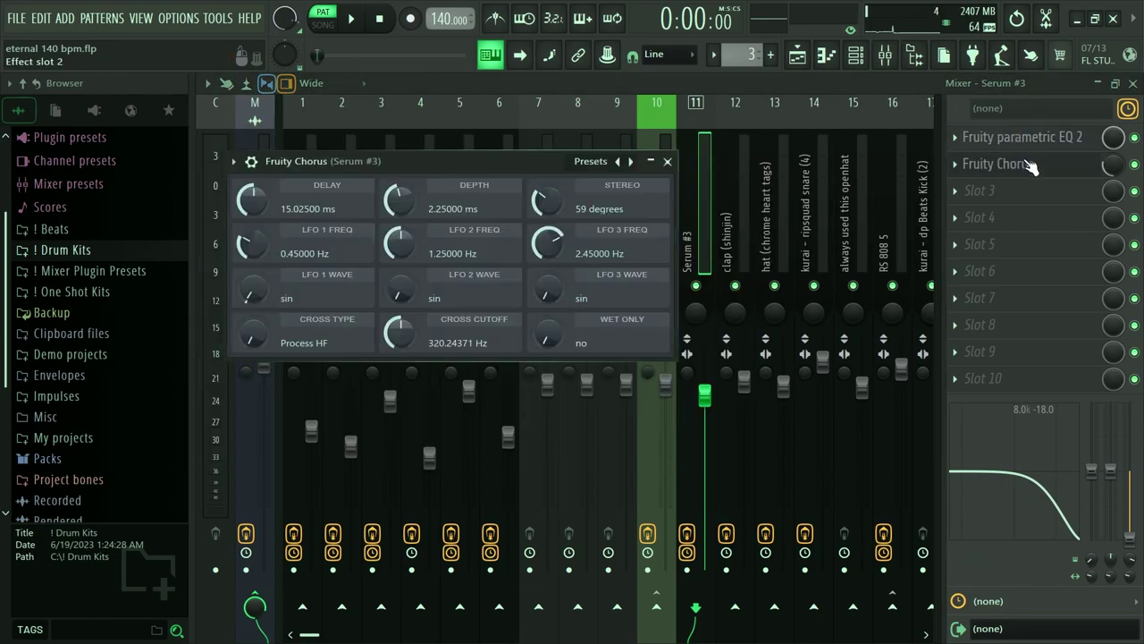
{"action": "left_click", "coordinate": [1026, 164]}
Listen to the Serum #4 pattern with its notes shown in the piano roll
{"action": "key", "text": "F7"}
{"action": "key", "text": "space"}
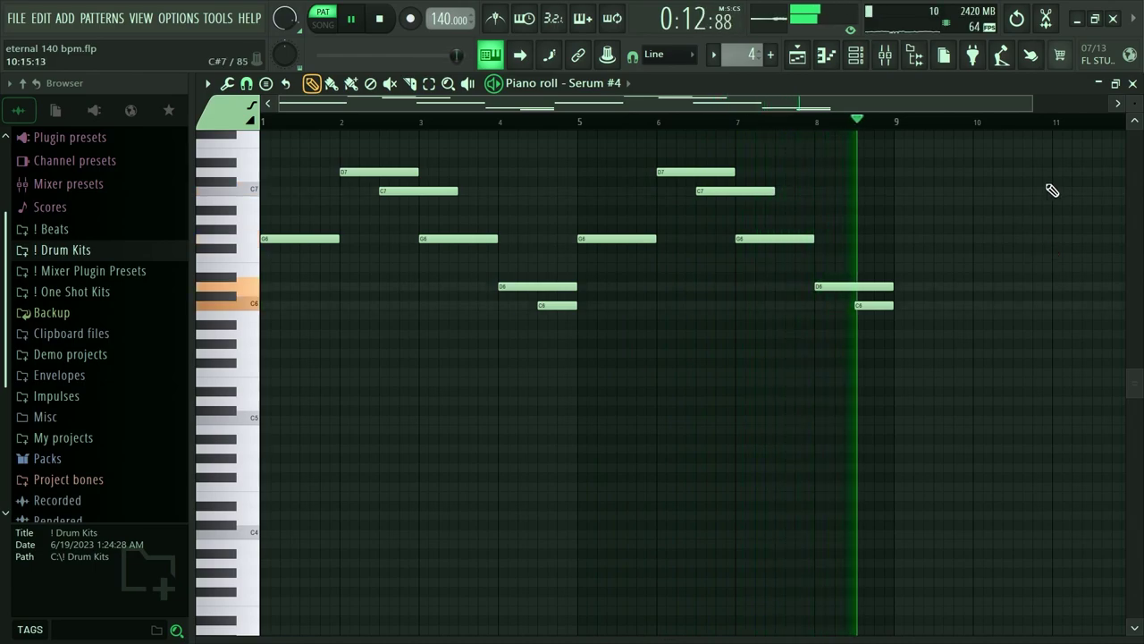
{"action": "left_click", "coordinate": [1132, 84]}
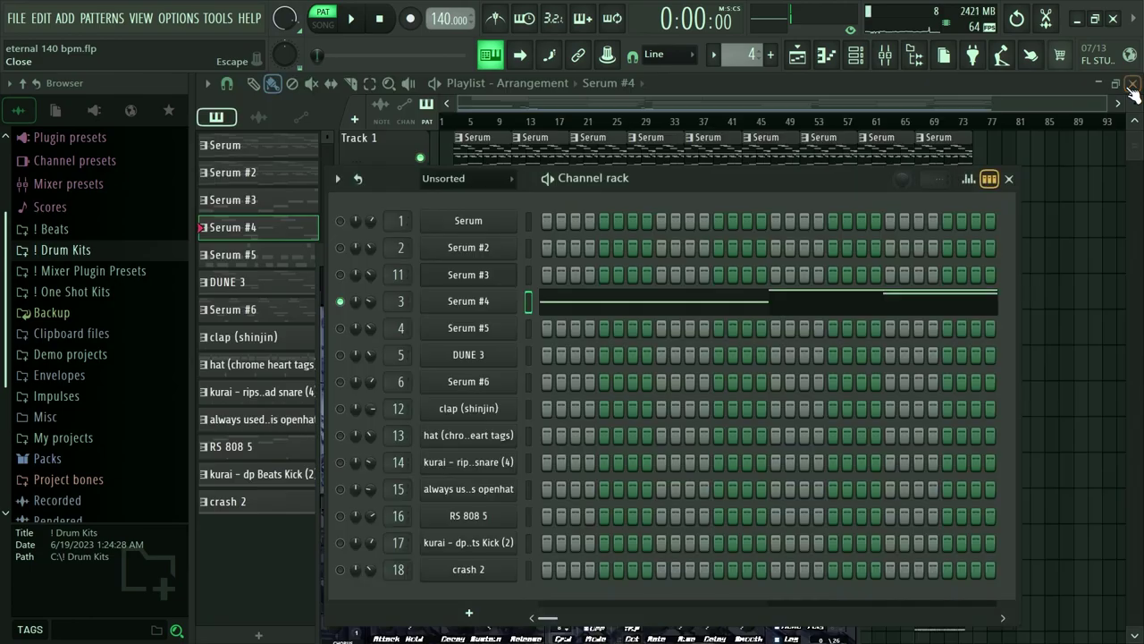
Look up the Serum #4 channel's preset in the Reality Check Serum Bank without changing it
{"action": "left_click", "coordinate": [513, 302]}
{"action": "left_click", "coordinate": [670, 300]}
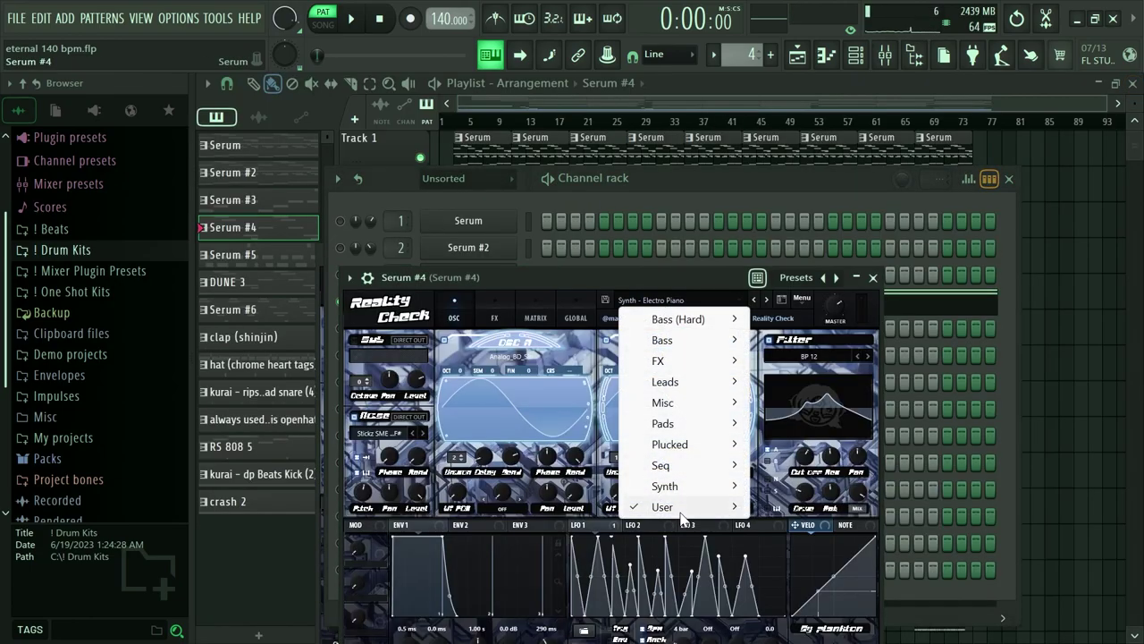
{"action": "mouse_move", "coordinate": [682, 513]}
{"action": "mouse_move", "coordinate": [824, 340]}
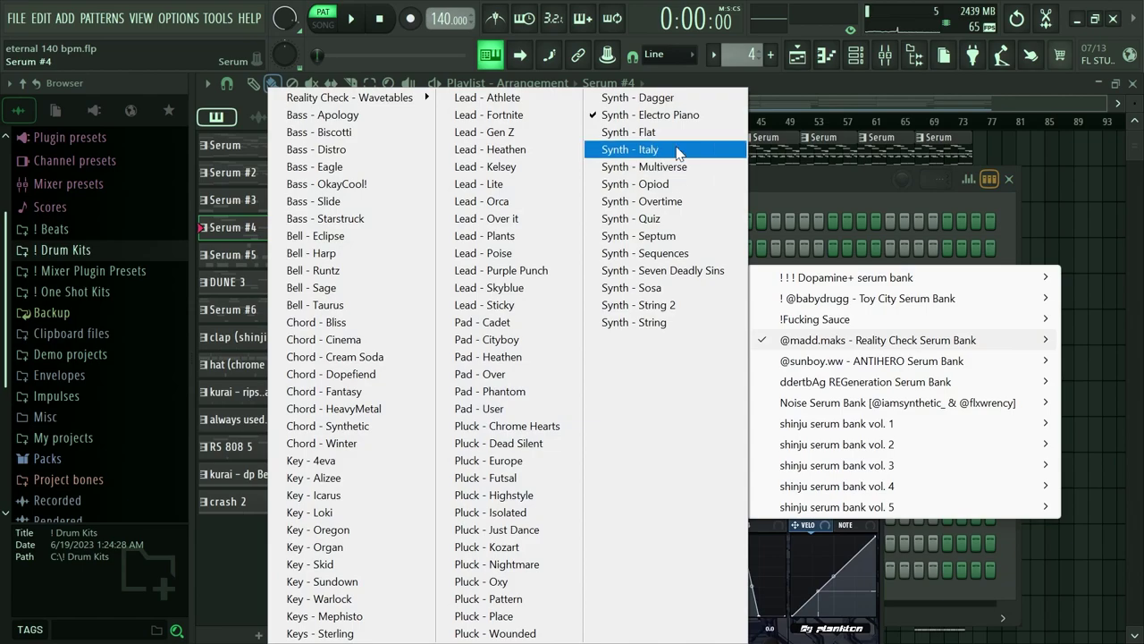
{"action": "left_click", "coordinate": [703, 134]}
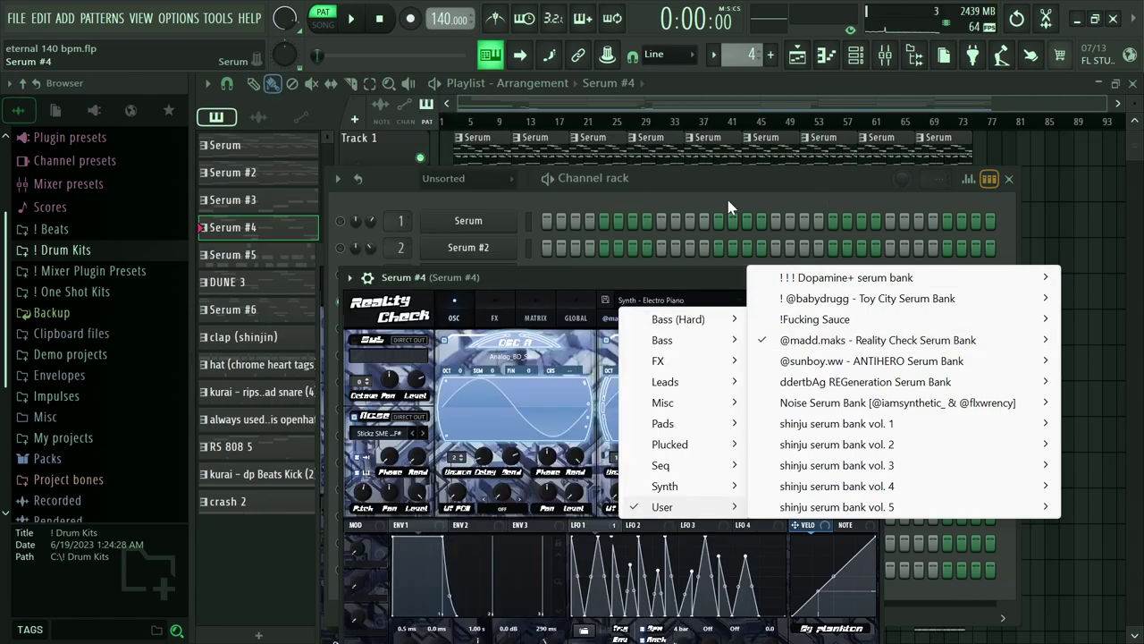
{"action": "left_click", "coordinate": [728, 199]}
Inspect the Serum #4 mixer track's effect chain, checking the settings of Fruity Parametric EQ 2
{"action": "key", "text": "F9"}
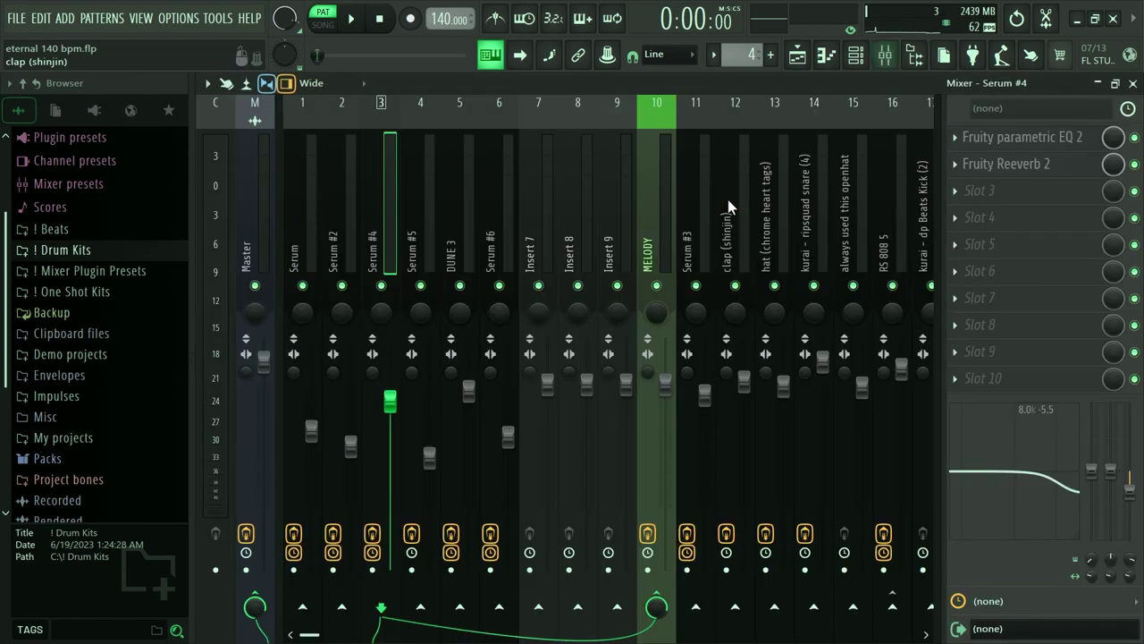
{"action": "left_click", "coordinate": [422, 263]}
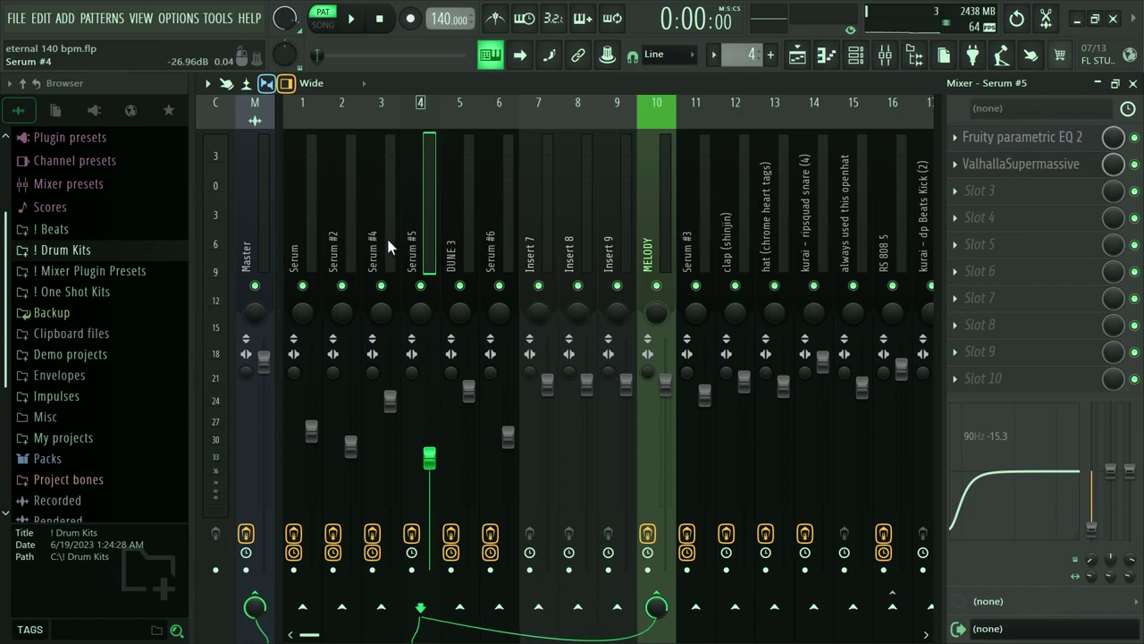
{"action": "left_click", "coordinate": [387, 246]}
{"action": "key", "text": "F6"}
{"action": "key", "text": "F6"}
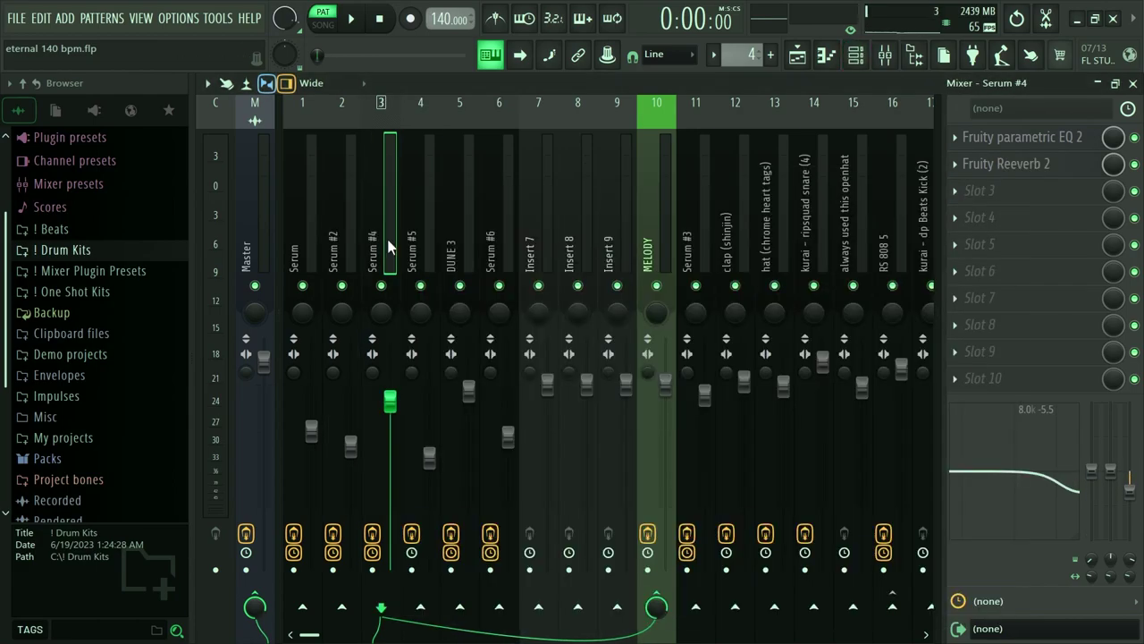
{"action": "left_click", "coordinate": [1042, 141]}
{"action": "left_click", "coordinate": [1042, 141]}
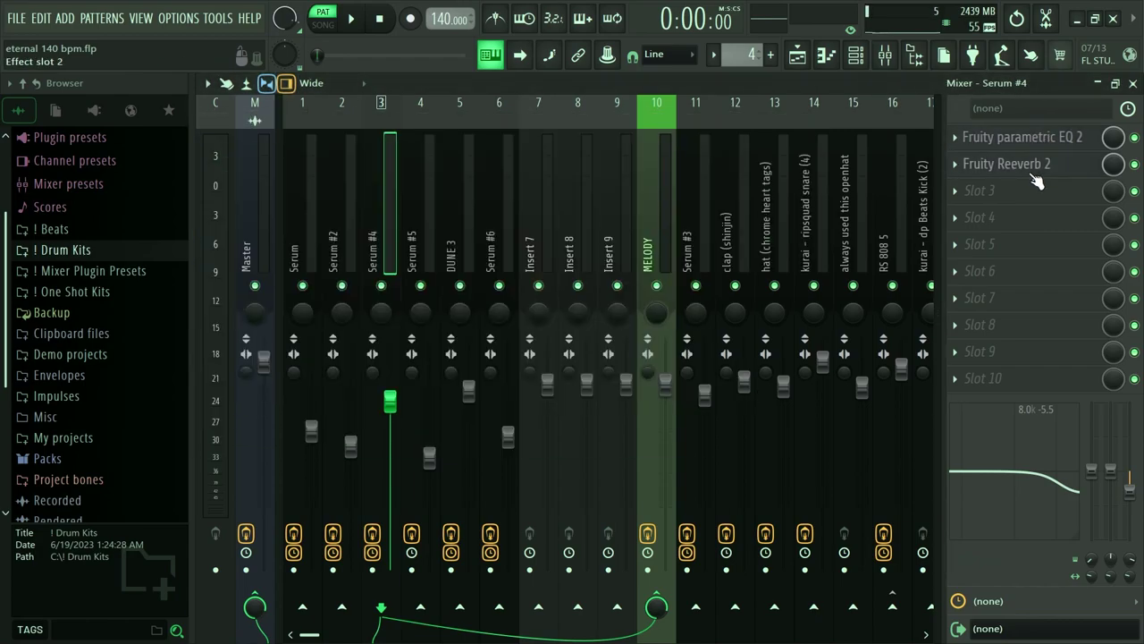
Listen to the Serum #5 pattern with its notes shown in the piano roll
{"action": "key", "text": "F7"}
{"action": "key", "text": "space"}
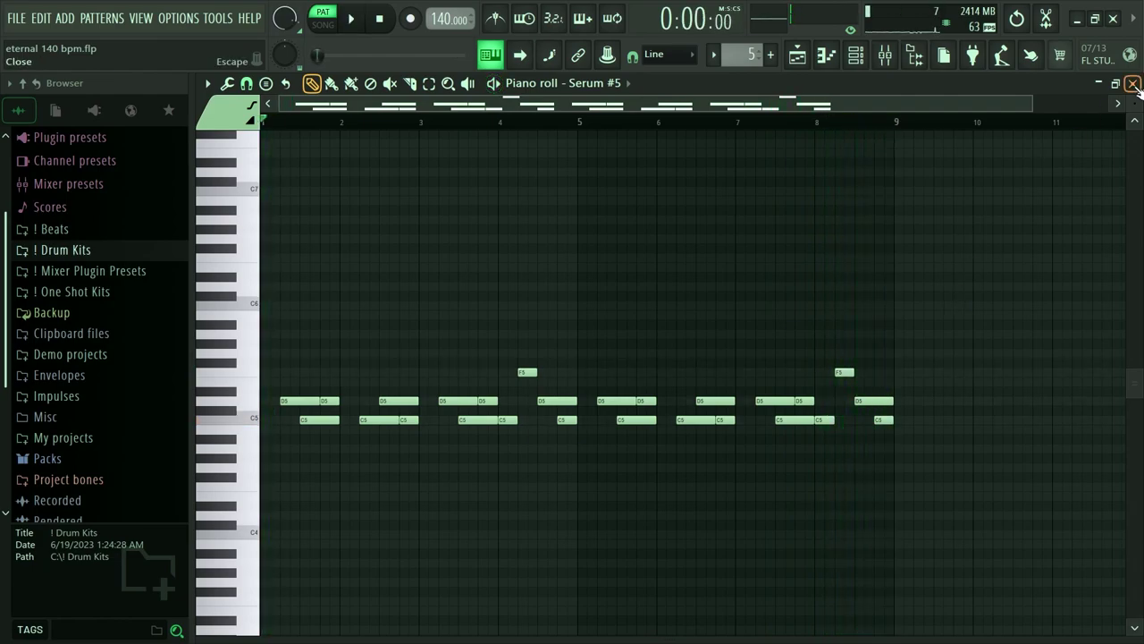
{"action": "left_click", "coordinate": [1132, 83]}
Look up the Serum #5 channel's Pluck - Crystals preset in the Dopamine+ serum bank without changing it
{"action": "left_click", "coordinate": [489, 327]}
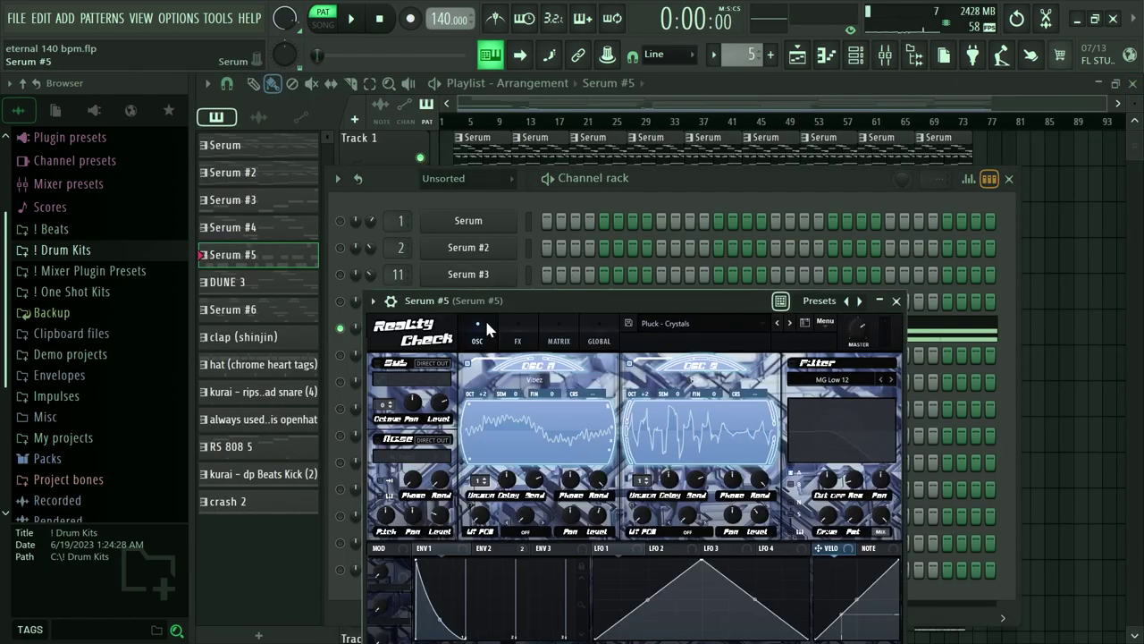
{"action": "left_click", "coordinate": [701, 320]}
{"action": "mouse_move", "coordinate": [715, 529]}
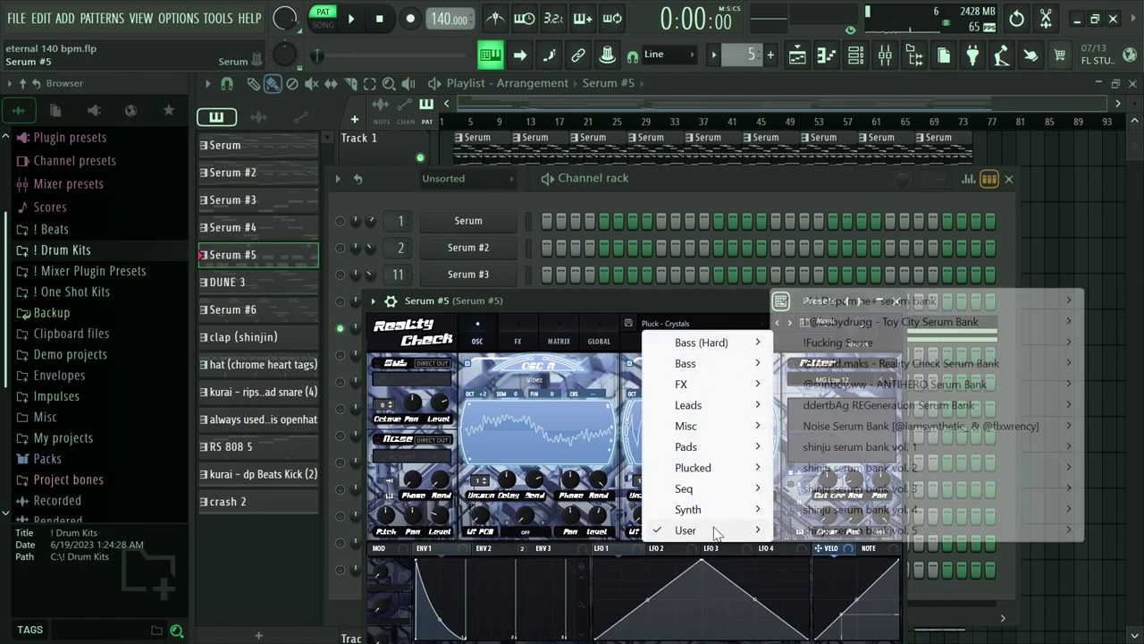
{"action": "mouse_move", "coordinate": [851, 309]}
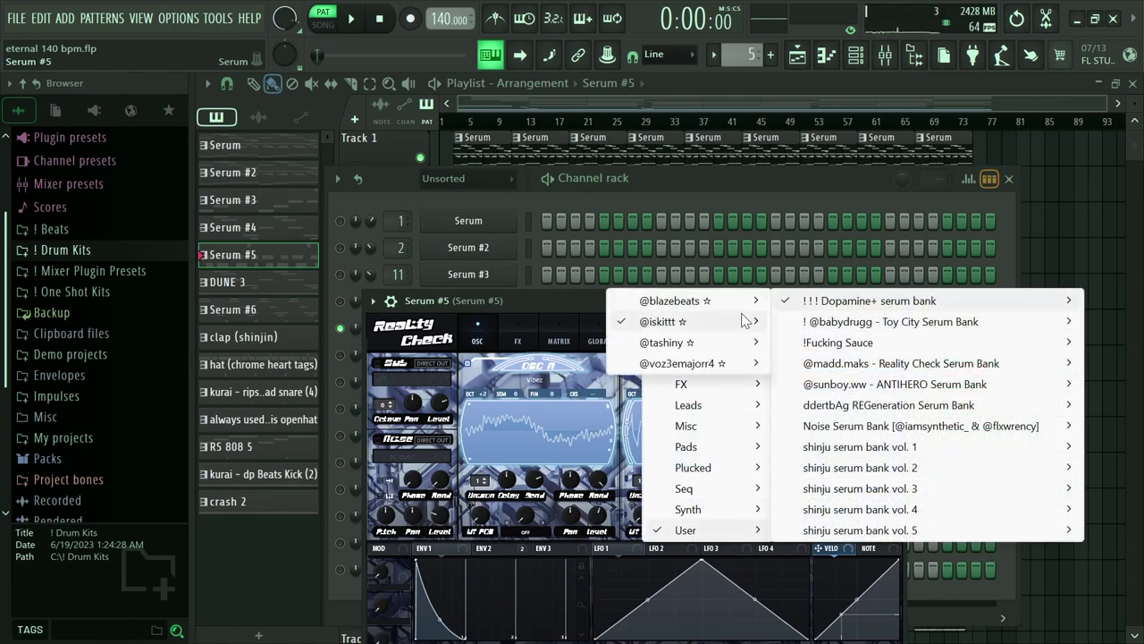
{"action": "mouse_move", "coordinate": [809, 348]}
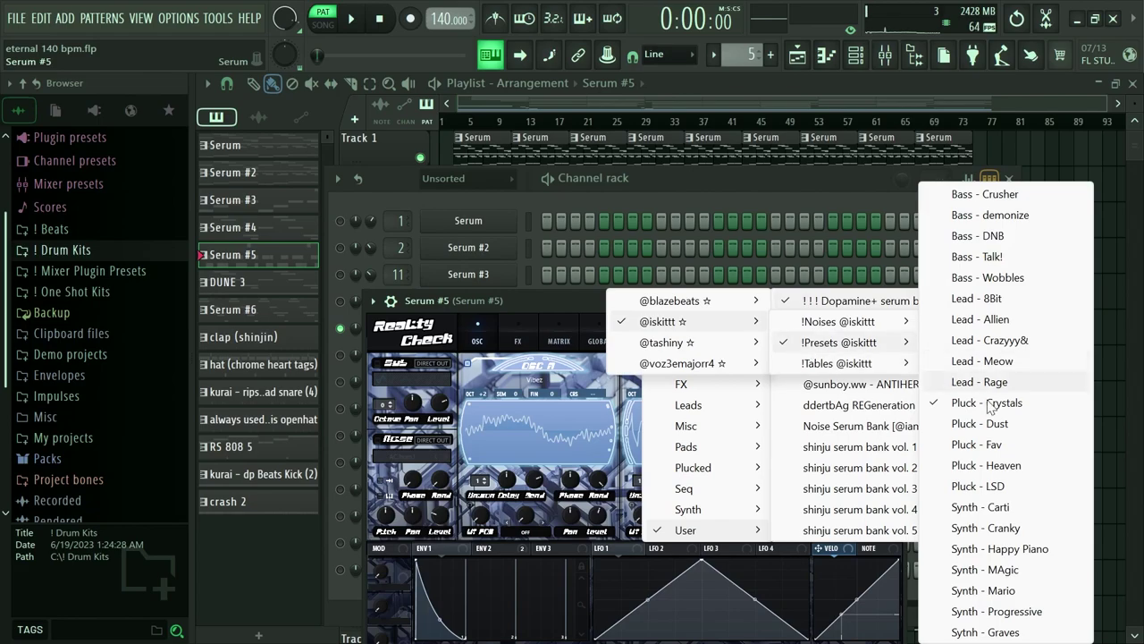
{"action": "left_click", "coordinate": [652, 176]}
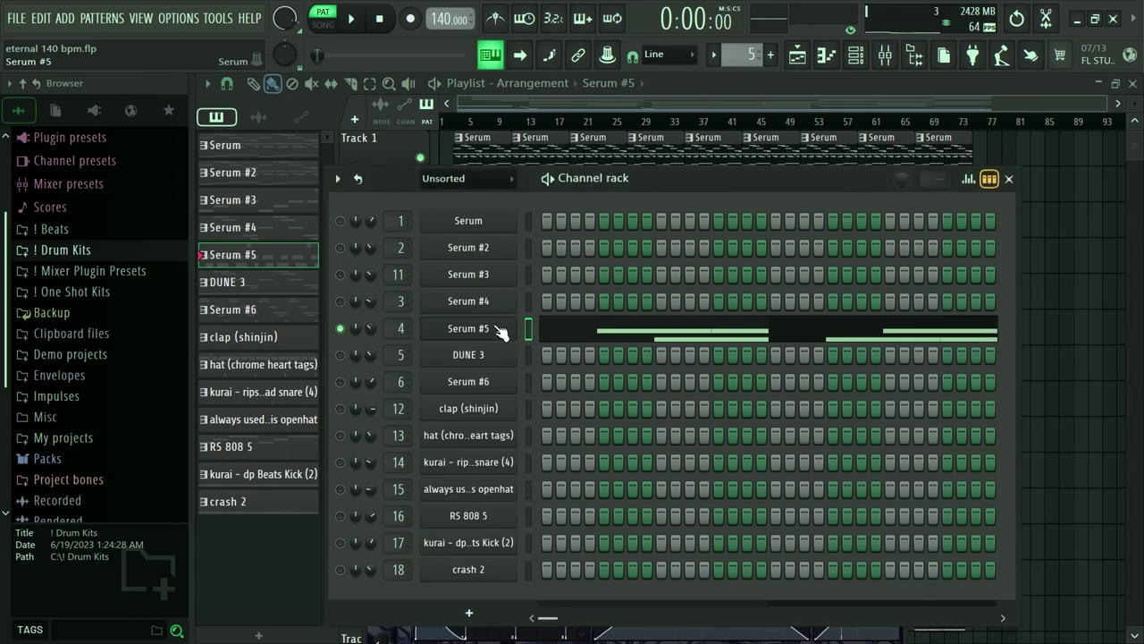
Check the effect chain on the Serum #5 mixer track
{"action": "key", "text": "F9"}
{"action": "right_click", "coordinate": [435, 254]}
{"action": "key", "text": "Escape"}
Listen to the DUNE 3 pattern with its notes shown in the piano roll
{"action": "key", "text": "F7"}
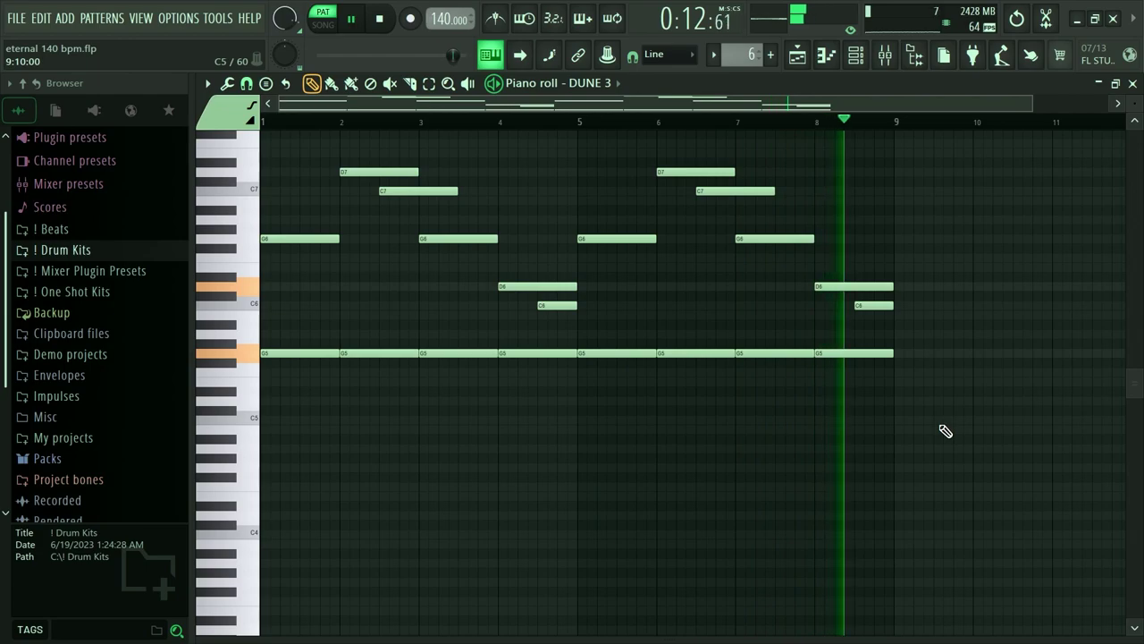
{"action": "key", "text": "space"}
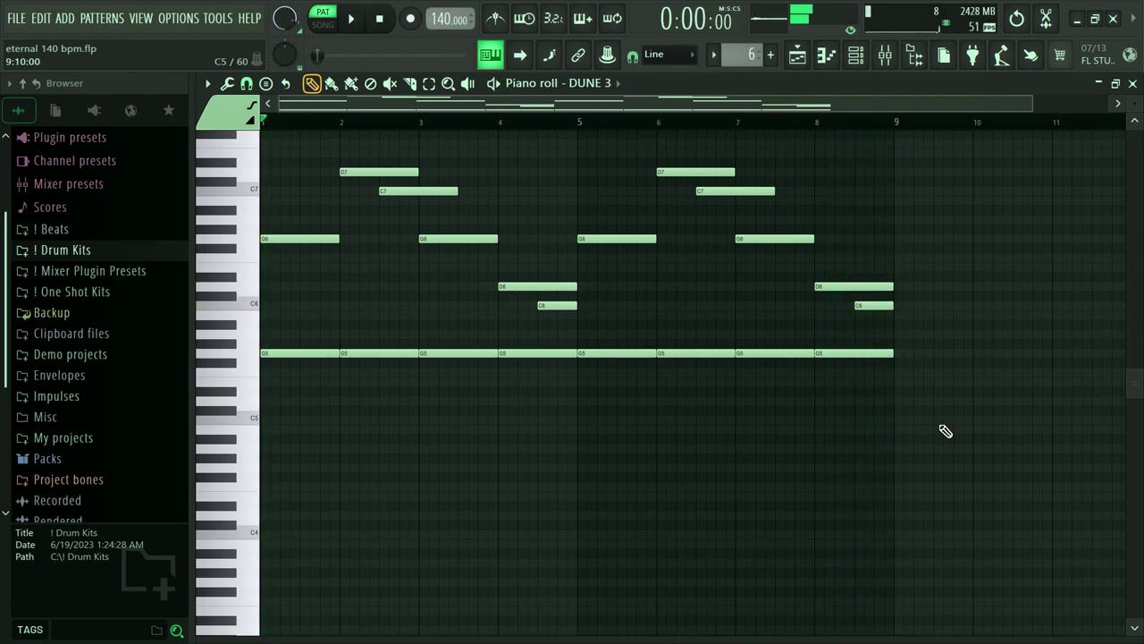
Inspect the DUNE 3 mixer track's effects: Fruity Parametric EQ 2, honk delay and VINSO GLITCH 2
{"action": "key", "text": "F9"}
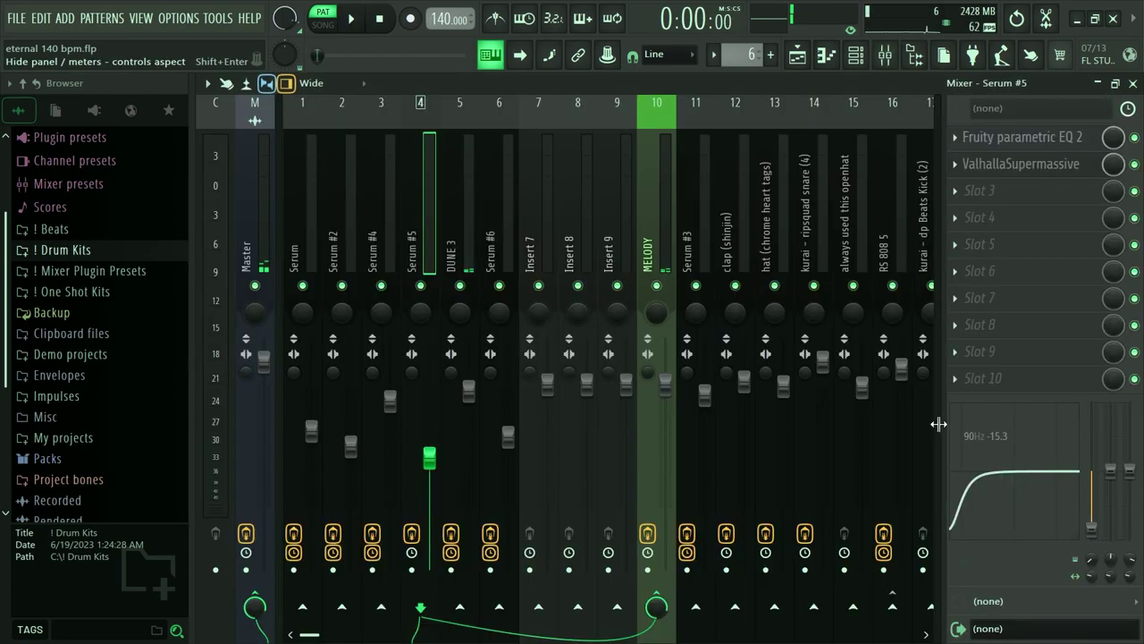
{"action": "left_click", "coordinate": [476, 239]}
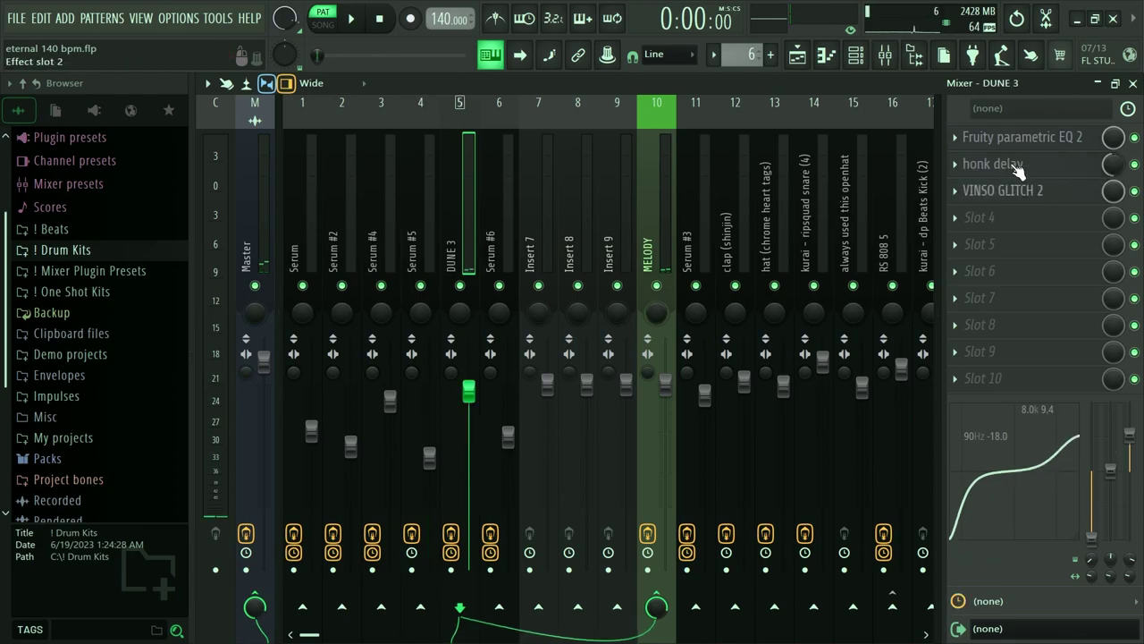
{"action": "left_click", "coordinate": [1037, 145]}
{"action": "left_click", "coordinate": [1037, 144]}
{"action": "left_click", "coordinate": [1048, 166]}
{"action": "left_click", "coordinate": [1048, 166]}
{"action": "left_click", "coordinate": [1027, 193]}
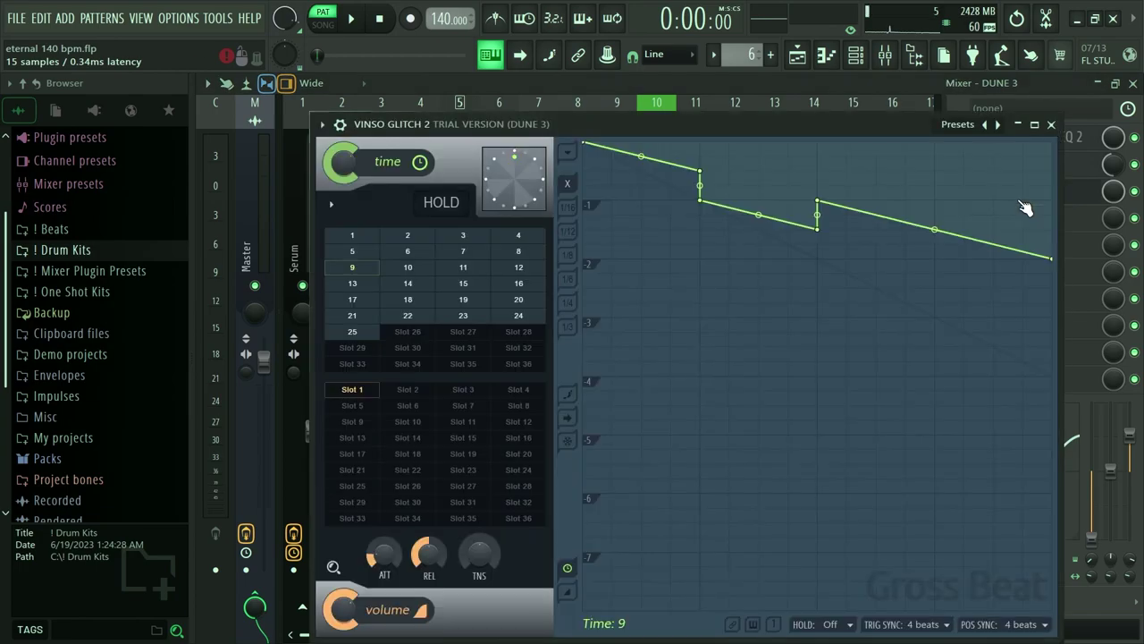
{"action": "left_click", "coordinate": [1051, 126]}
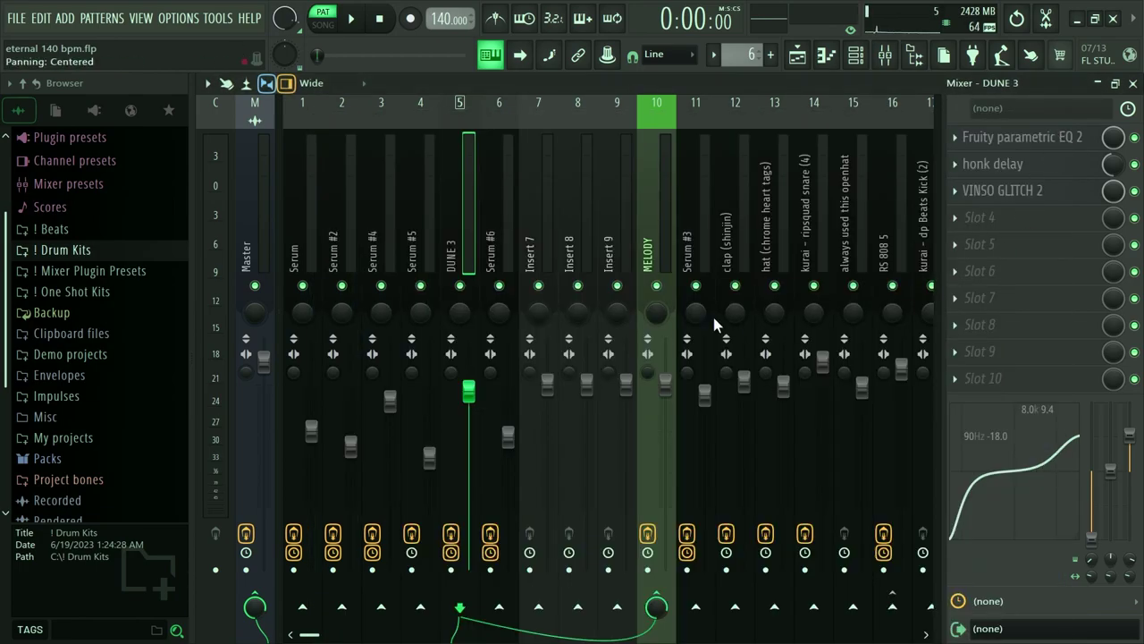
{"action": "left_click", "coordinate": [1132, 82]}
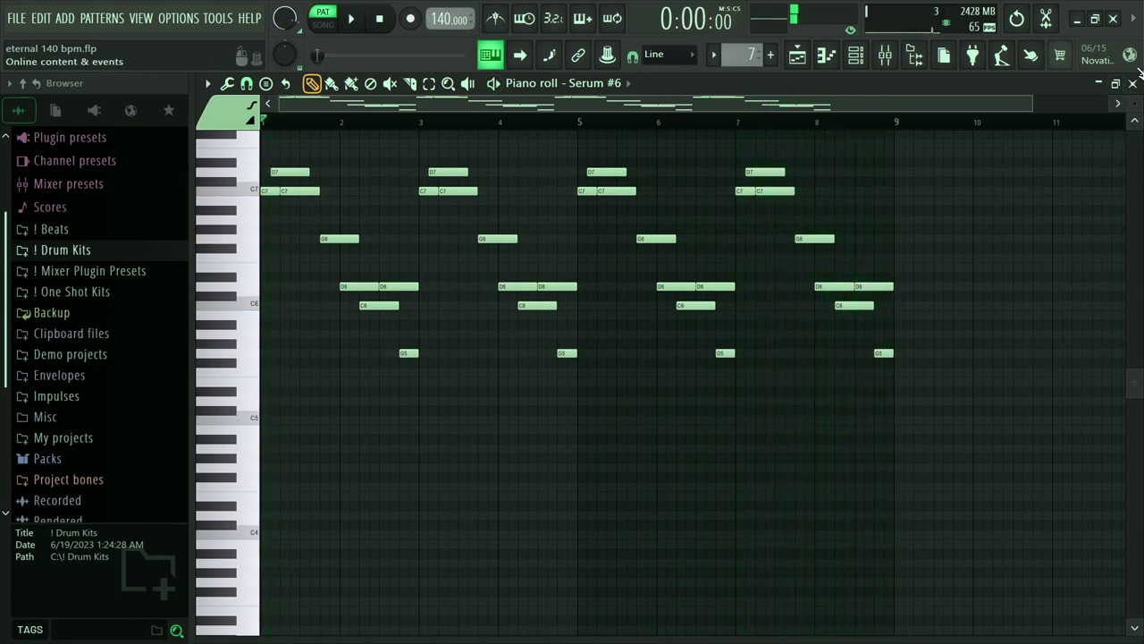
Leave the Serum #6 piano roll and inspect its mixer track's Fruity Parametric EQ 2, Fruity Reeverb 2 and Fruity Delay 2
{"action": "left_click", "coordinate": [1133, 83]}
{"action": "left_click", "coordinate": [1133, 83]}
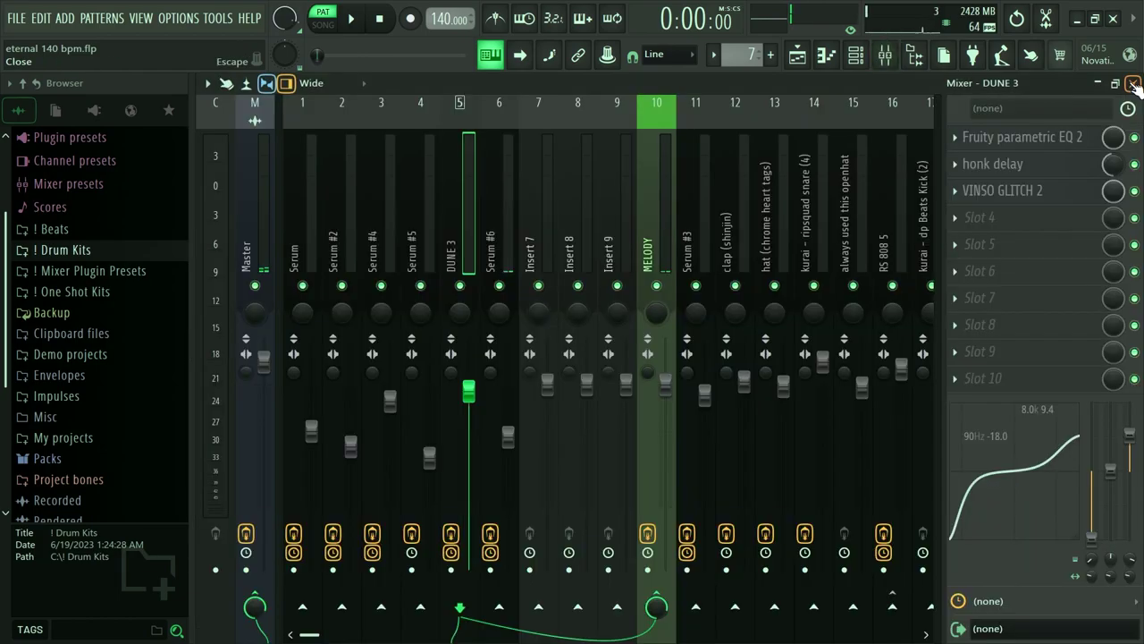
{"action": "left_click", "coordinate": [502, 252]}
{"action": "left_click", "coordinate": [1056, 141]}
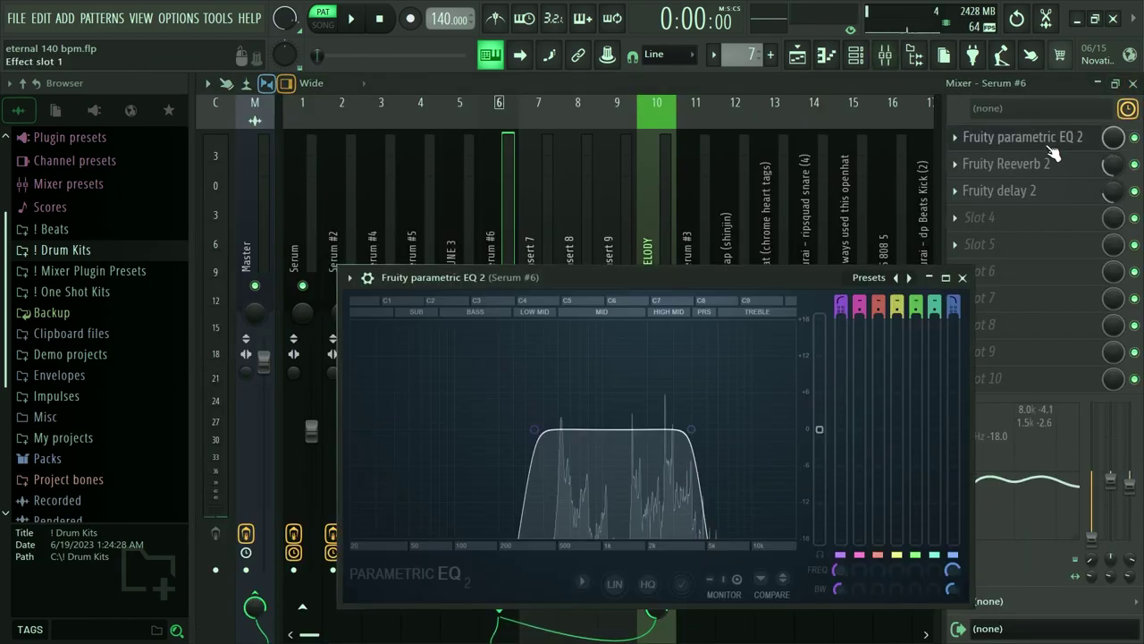
{"action": "left_click", "coordinate": [1057, 141]}
{"action": "left_click", "coordinate": [1041, 161]}
{"action": "left_click", "coordinate": [1044, 162]}
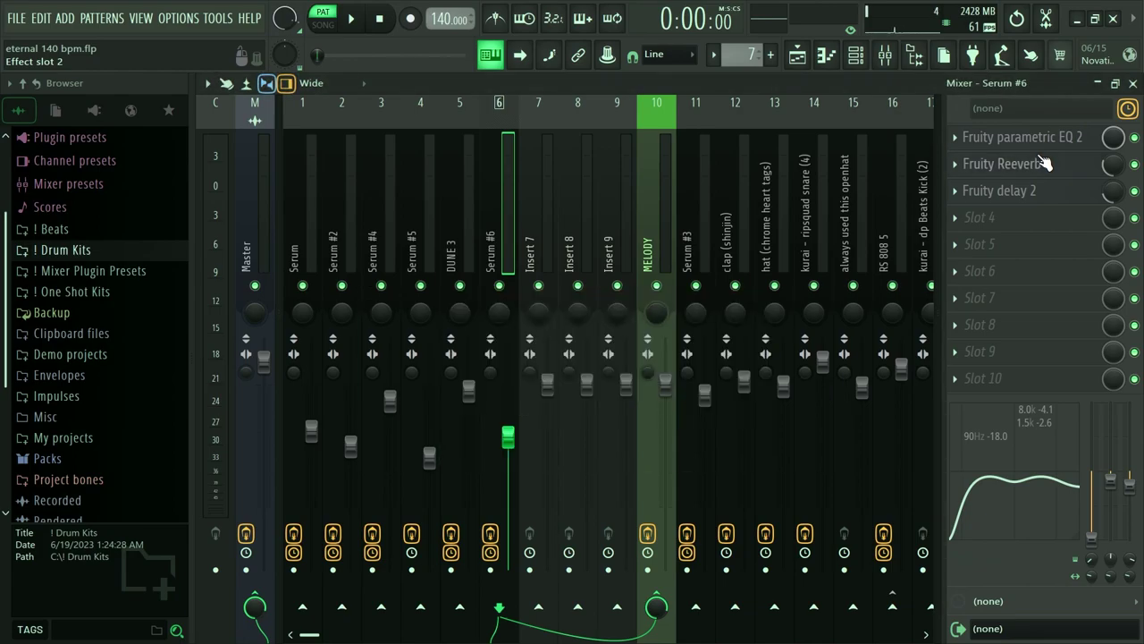
{"action": "left_click", "coordinate": [1034, 195]}
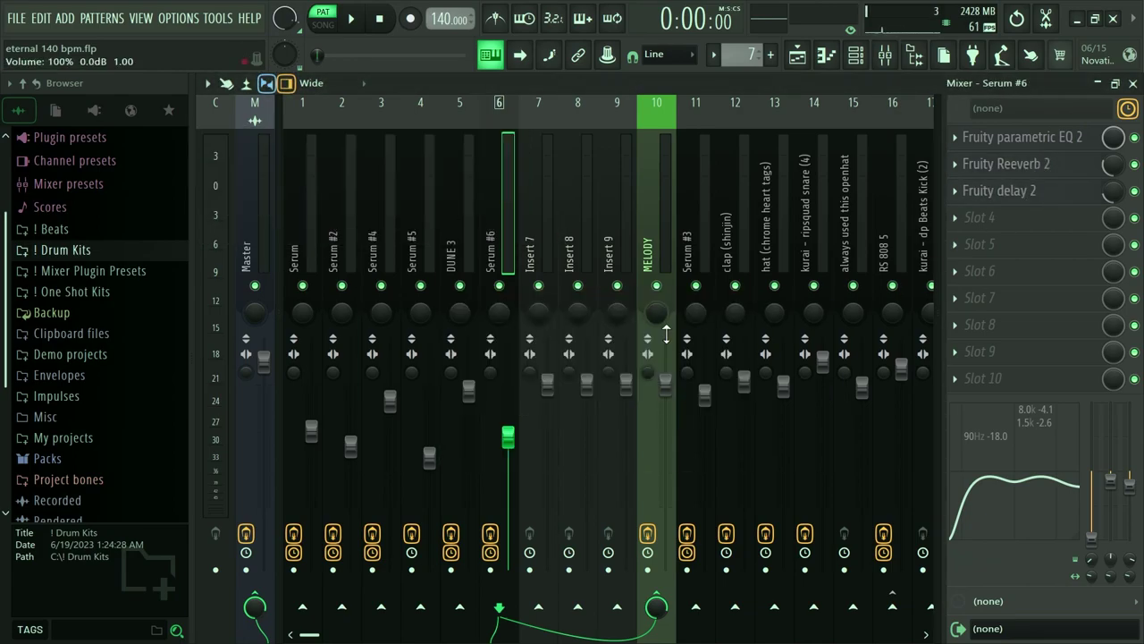
Inspect Fruity Parametric EQ 2 on the MELODY mixer track and Fruity Soft Clipper on the Master track
{"action": "left_click", "coordinate": [664, 271]}
{"action": "left_click", "coordinate": [994, 381]}
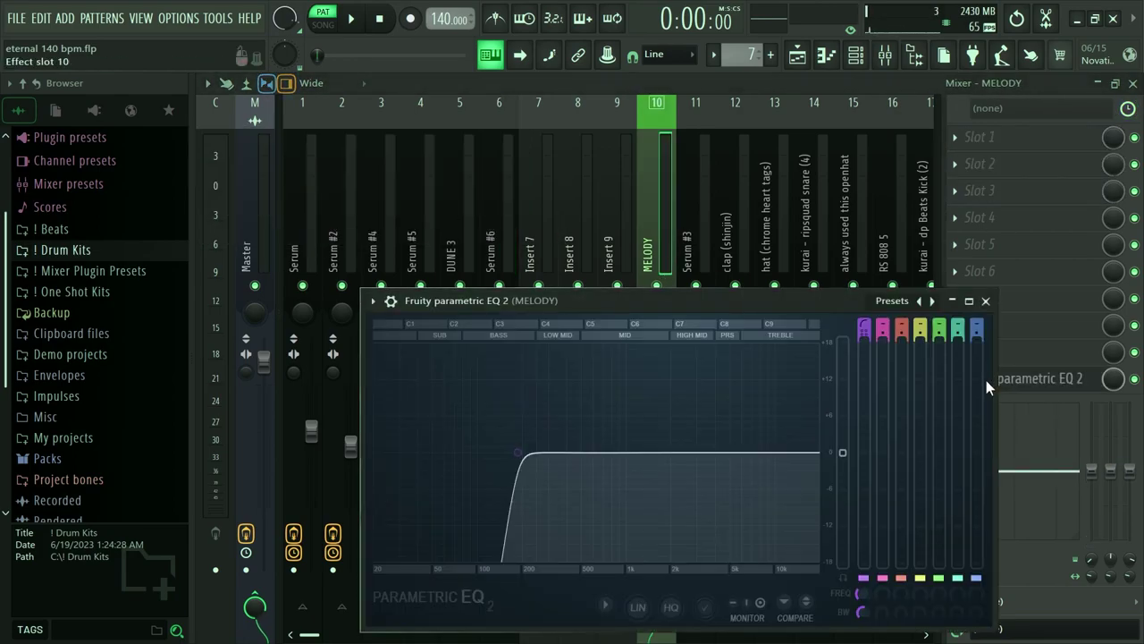
{"action": "left_click", "coordinate": [986, 304]}
{"action": "left_click", "coordinate": [263, 260]}
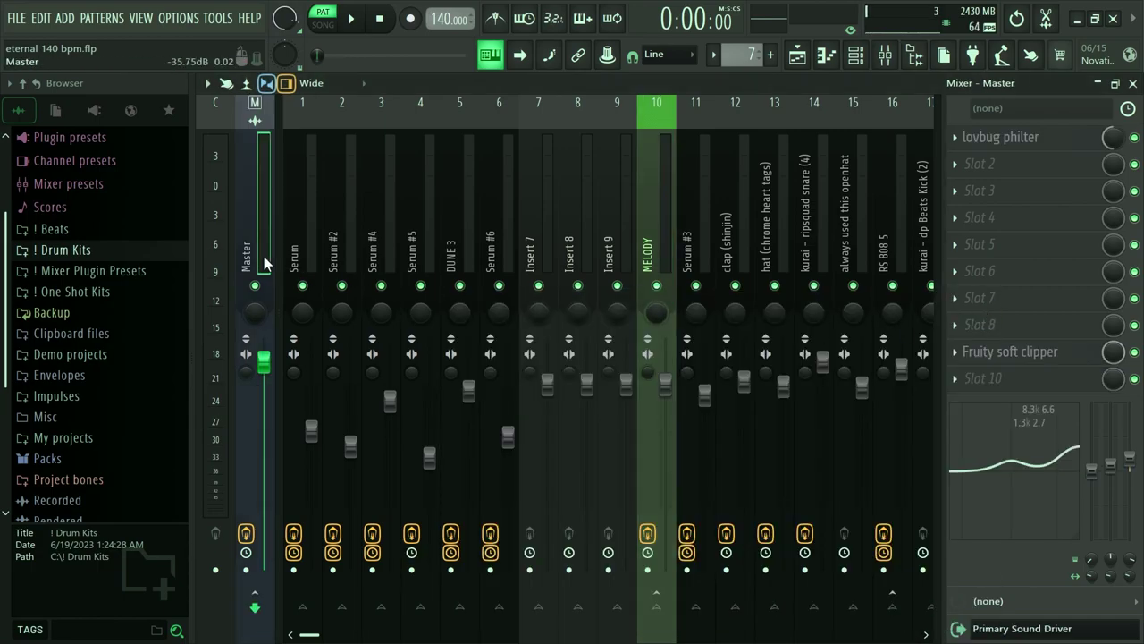
{"action": "left_click", "coordinate": [1010, 352]}
{"action": "left_click", "coordinate": [1010, 352]}
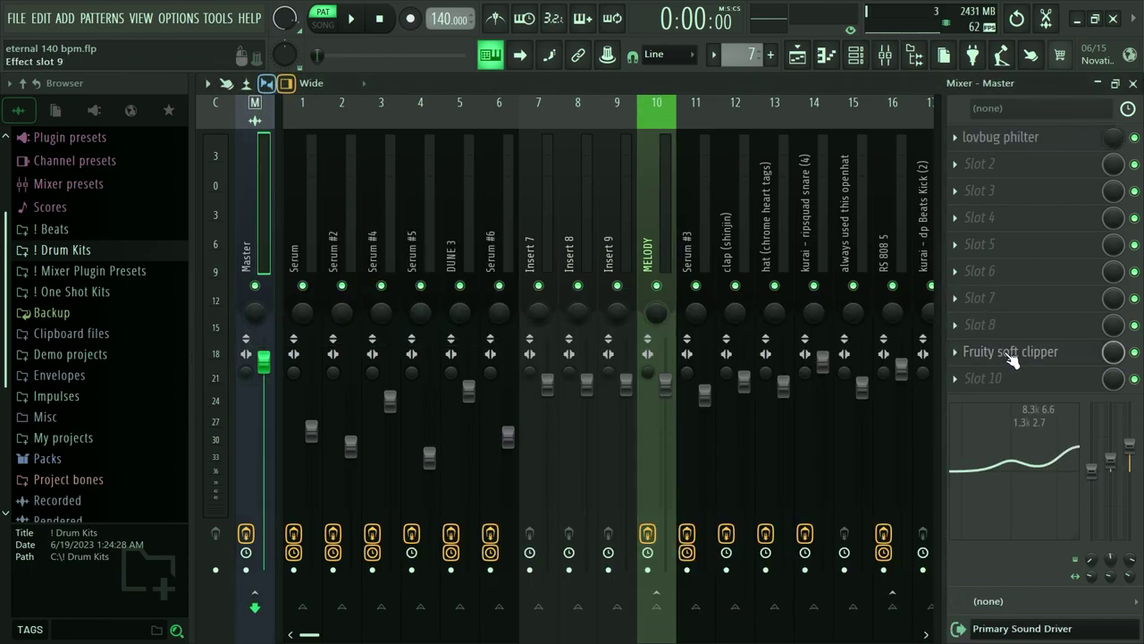
{"action": "left_click", "coordinate": [666, 226]}
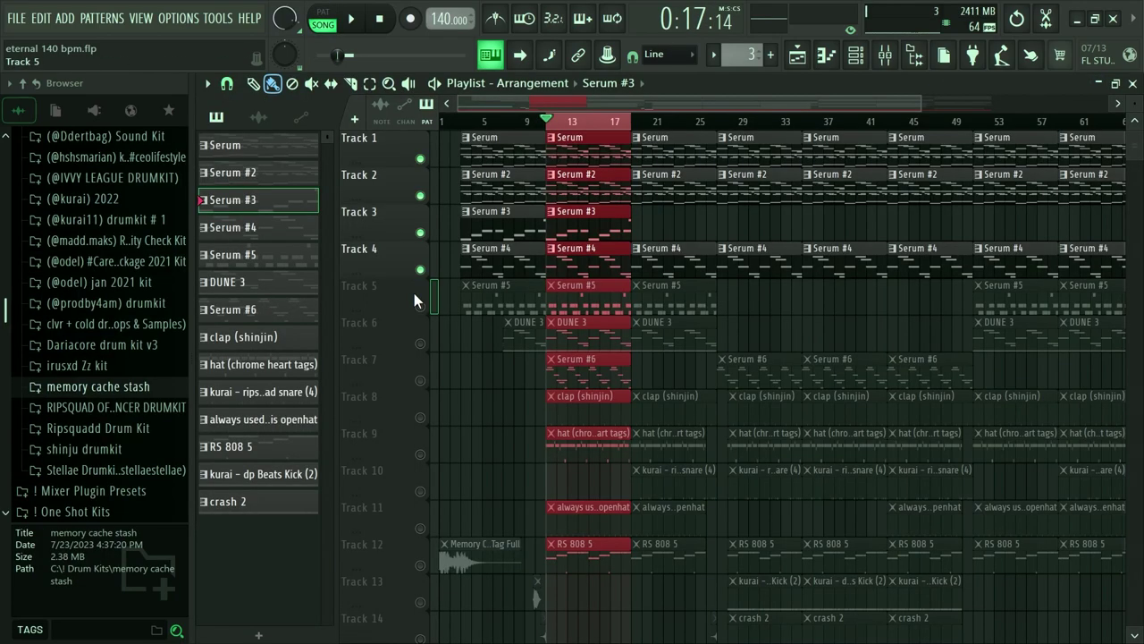
Unmute playlist tracks 5, 6 and 7 and play the selected section of the arrangement
{"action": "left_click", "coordinate": [420, 305]}
{"action": "left_click", "coordinate": [421, 343]}
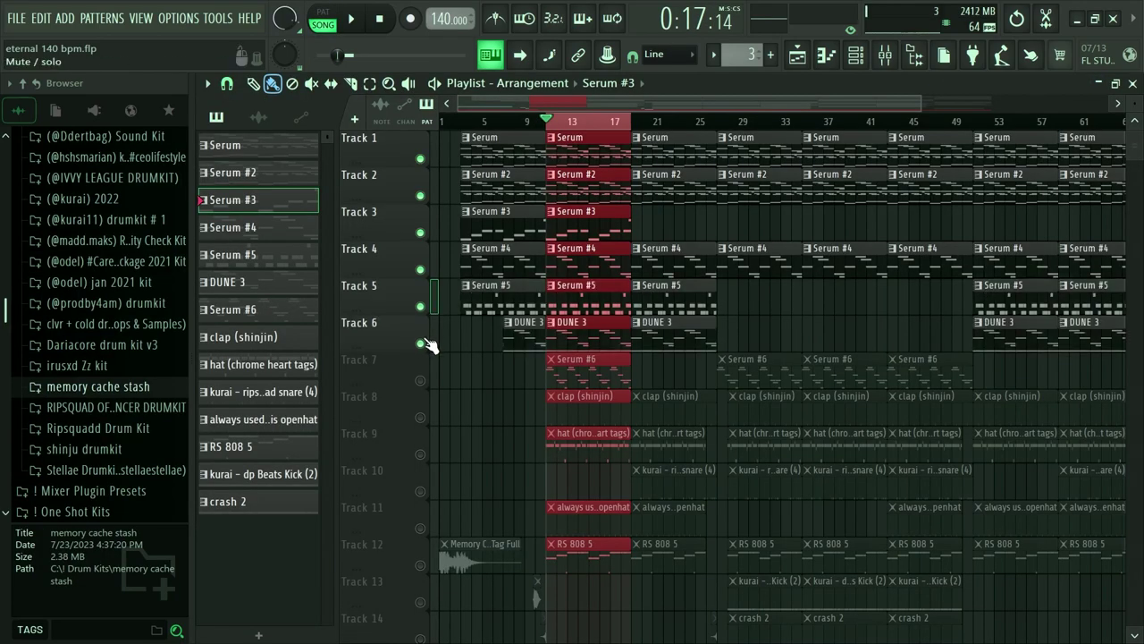
{"action": "left_click", "coordinate": [422, 381]}
{"action": "key", "text": "space"}
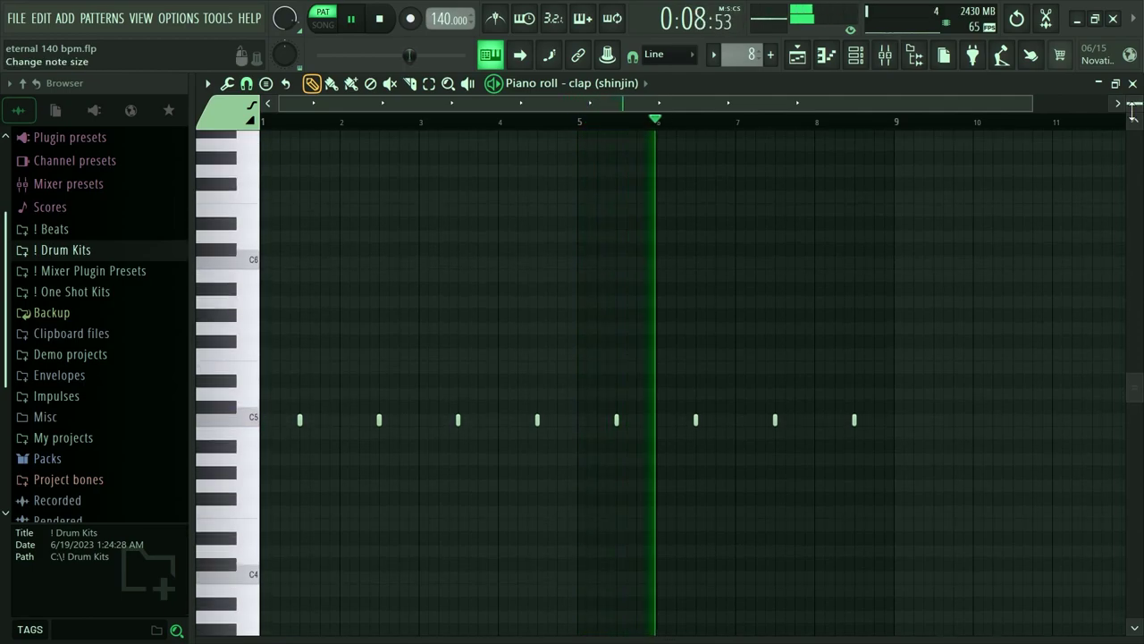
Listen to the clap (shinjin) pattern with its notes shown in the piano roll
{"action": "left_click_drag", "start_coordinate": [1033, 103], "coordinate": [927, 110]}
{"action": "key", "text": "space"}
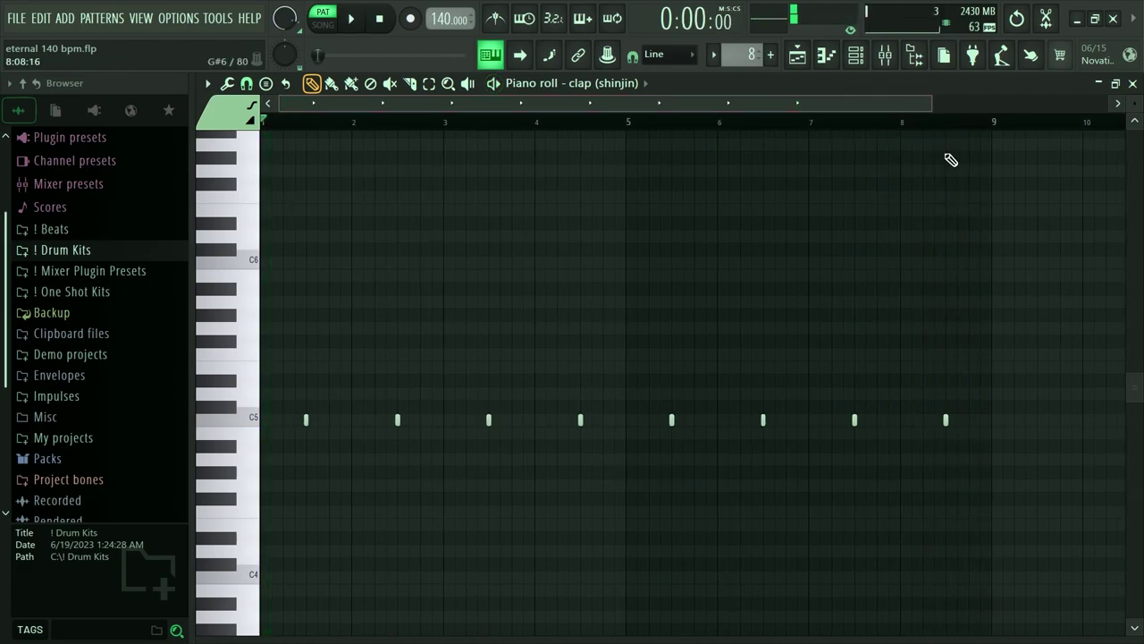
{"action": "left_click", "coordinate": [1135, 82]}
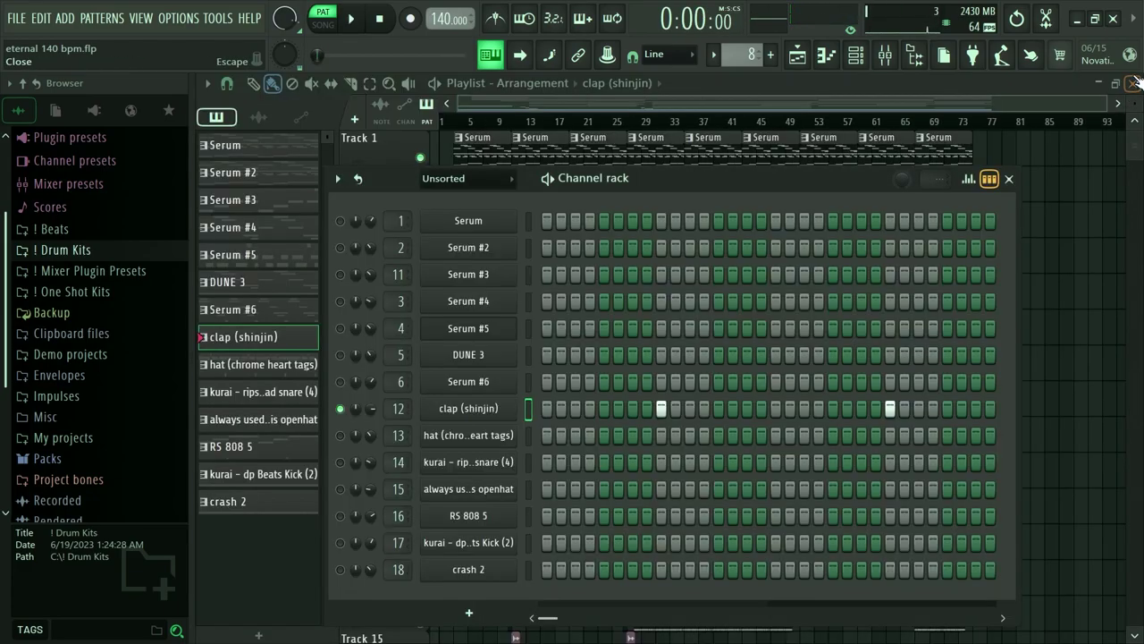
Inspect Fruity Reeverb 2 on the clap (shinjin) mixer track
{"action": "left_click", "coordinate": [1135, 83]}
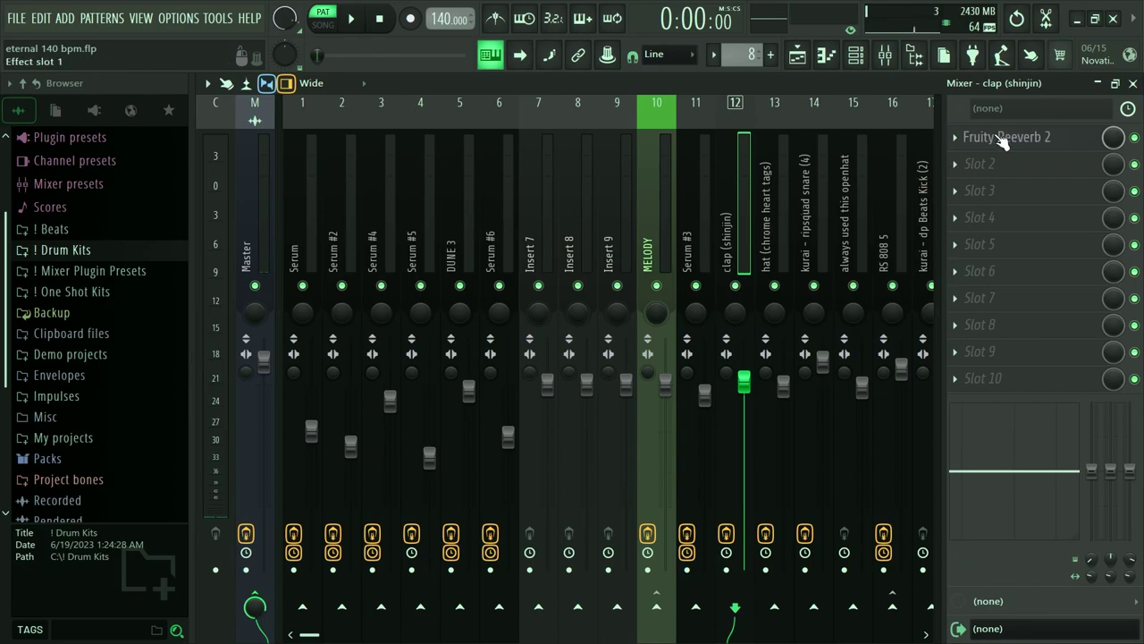
{"action": "left_click", "coordinate": [1003, 138]}
{"action": "left_click", "coordinate": [1003, 139]}
{"action": "left_click", "coordinate": [1135, 82]}
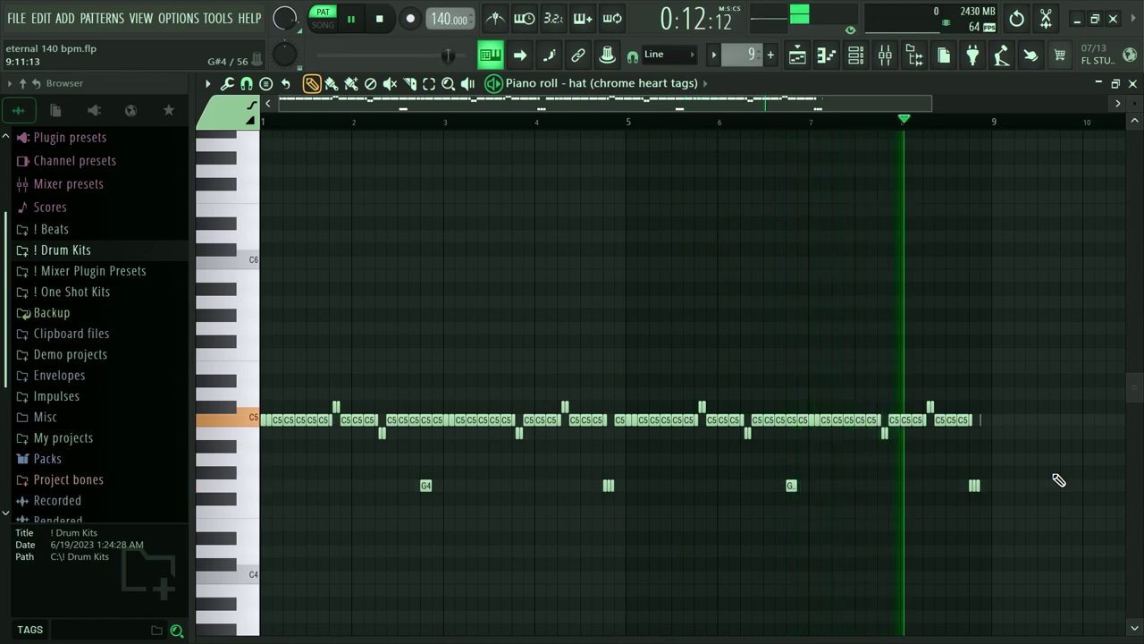
Finish listening to the hat (chrome heart tags) pattern and inspect Fruity Reeverb 2 on its mixer track
{"action": "key", "text": "space"}
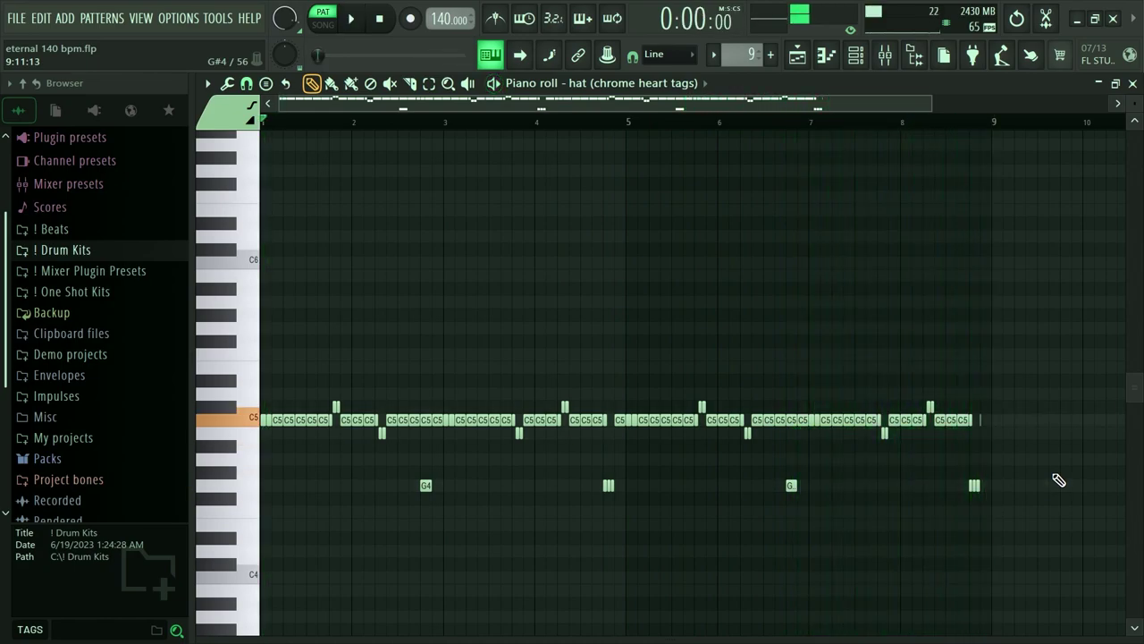
{"action": "left_click", "coordinate": [1134, 85]}
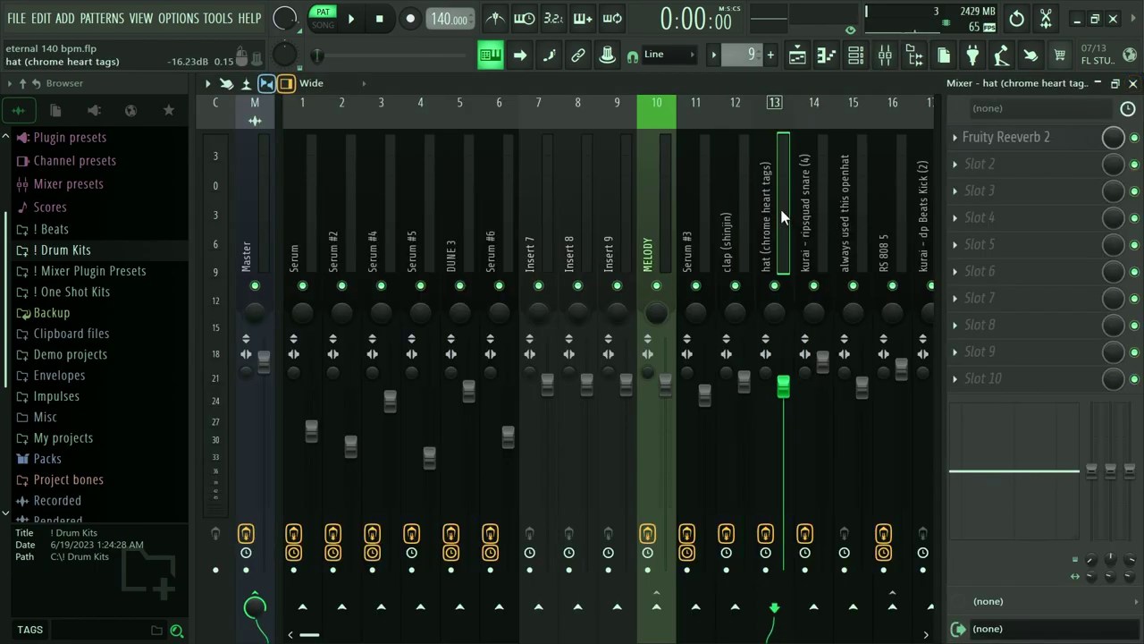
{"action": "left_click", "coordinate": [994, 147]}
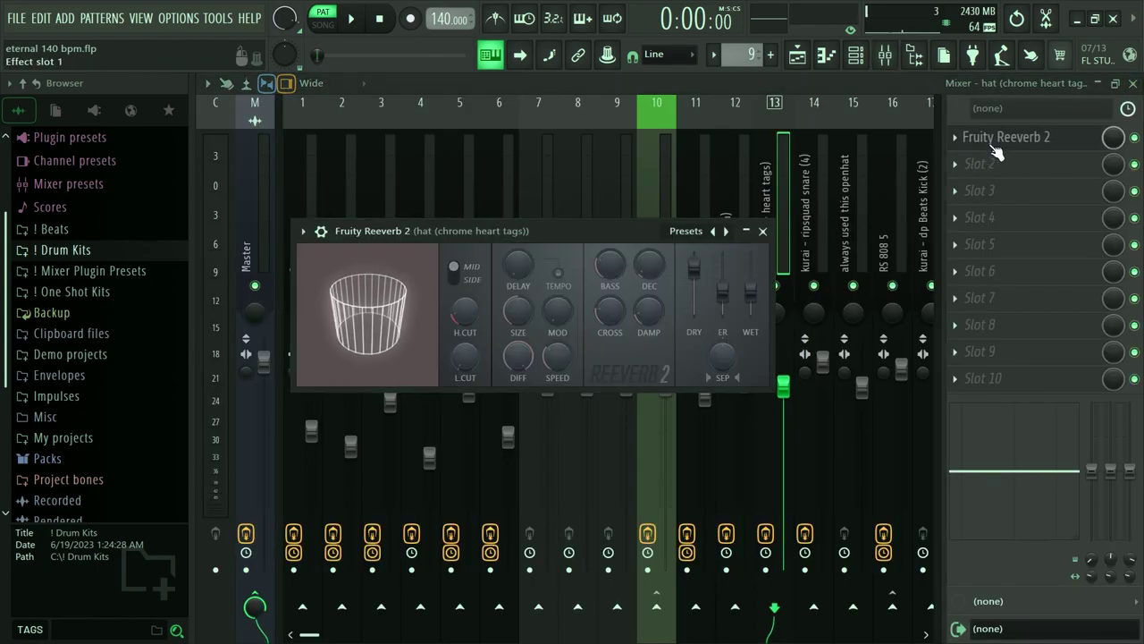
{"action": "left_click", "coordinate": [992, 143]}
Listen to the ripsquad snare (4) pattern and the open hat pattern with their notes shown in the piano roll
{"action": "key", "text": "F7"}
{"action": "key", "text": "space"}
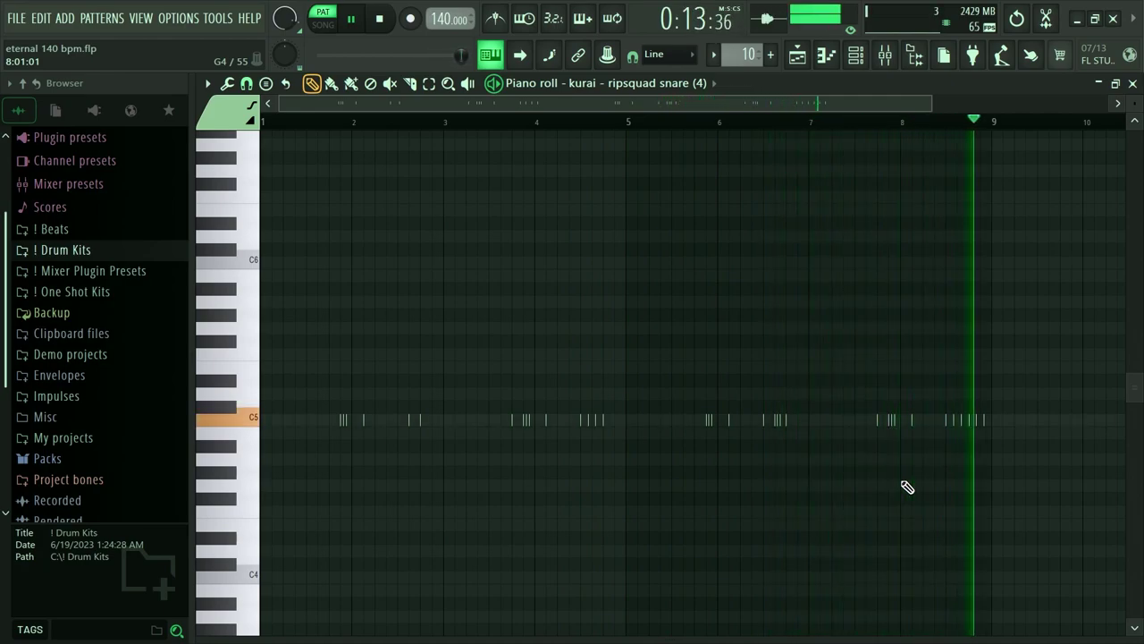
{"action": "key", "text": "KP_Add"}
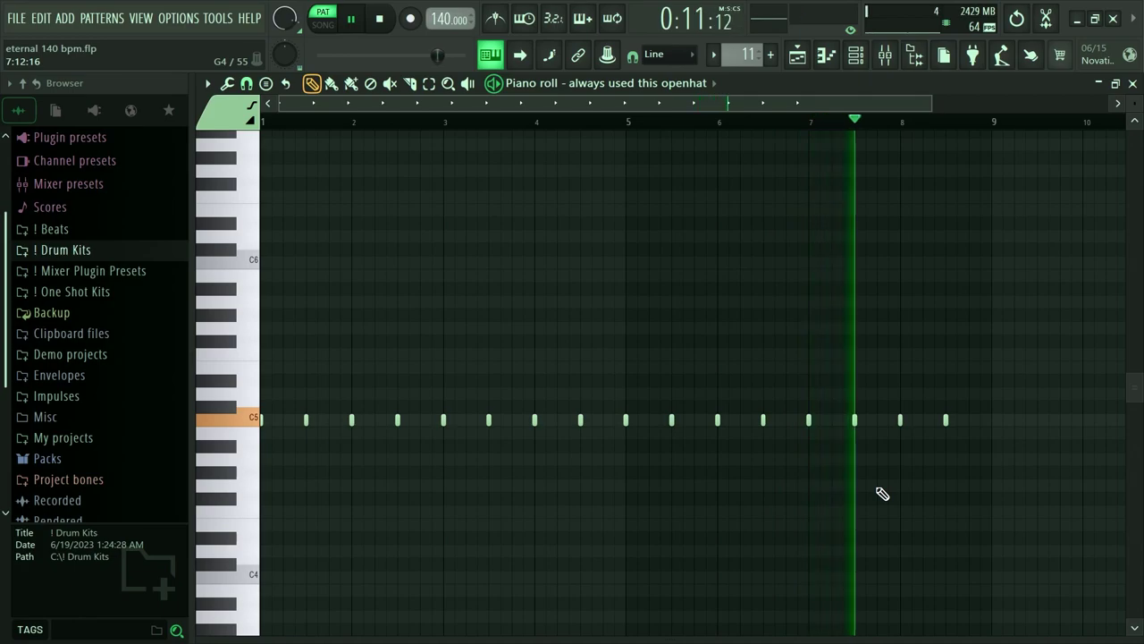
{"action": "key", "text": "space"}
Listen to the RS 808 5 pattern with its notes shown in the piano roll
{"action": "key", "text": "KP_Add"}
{"action": "key", "text": "space"}
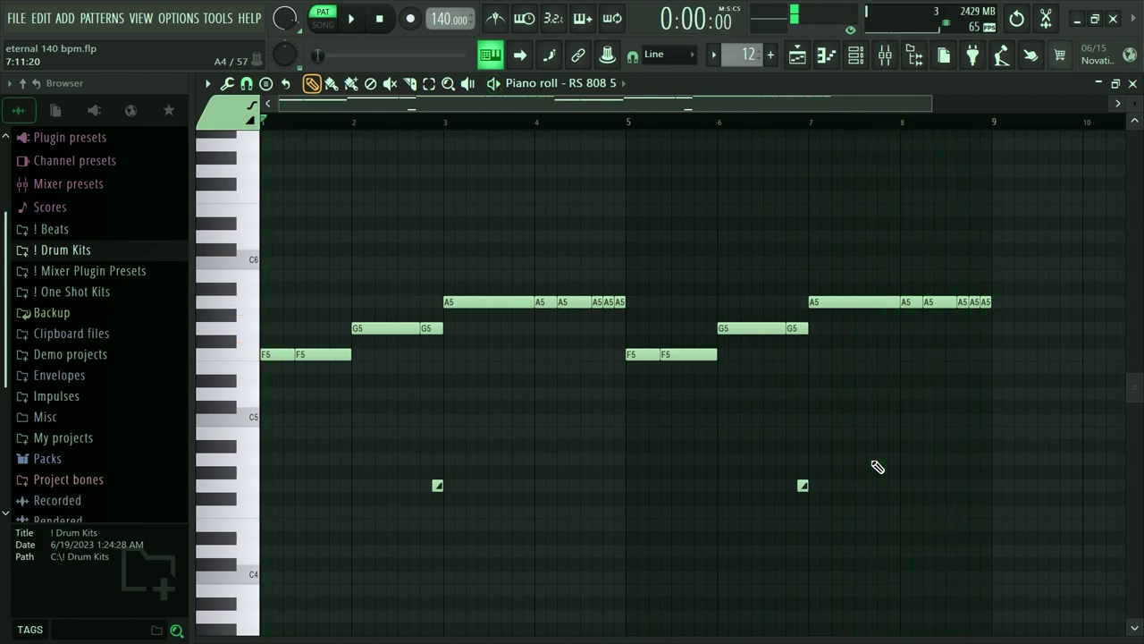
{"action": "left_click", "coordinate": [1133, 83]}
Inspect the Fruity Limiter on the RS 808 5 mixer track, checking its compressor and sidechain settings
{"action": "left_click", "coordinate": [1133, 83]}
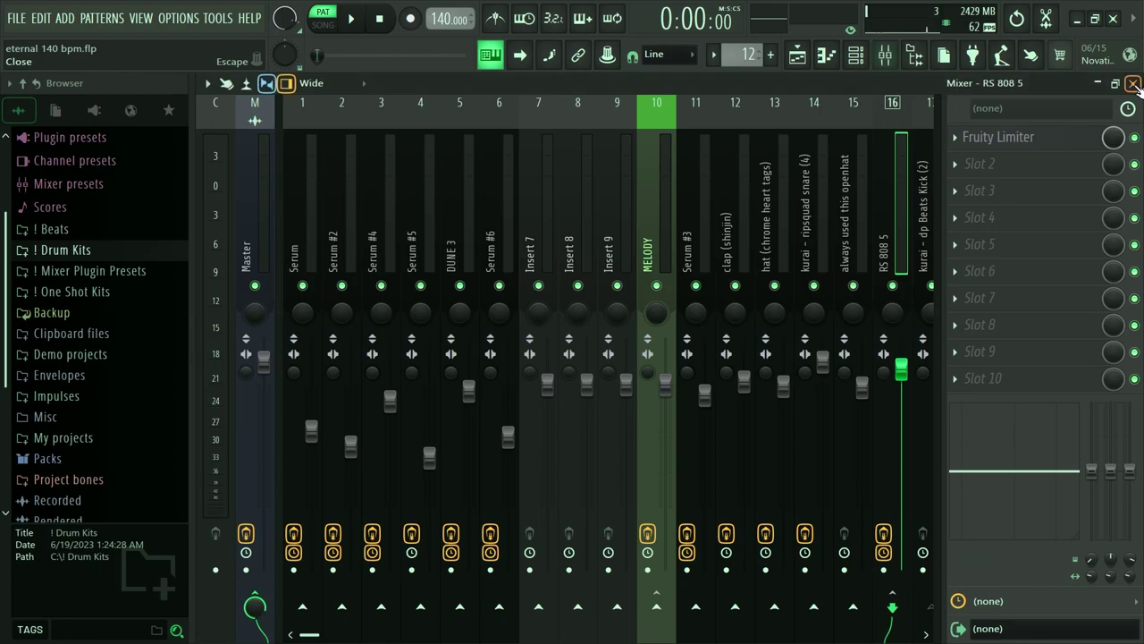
{"action": "left_click", "coordinate": [1001, 140]}
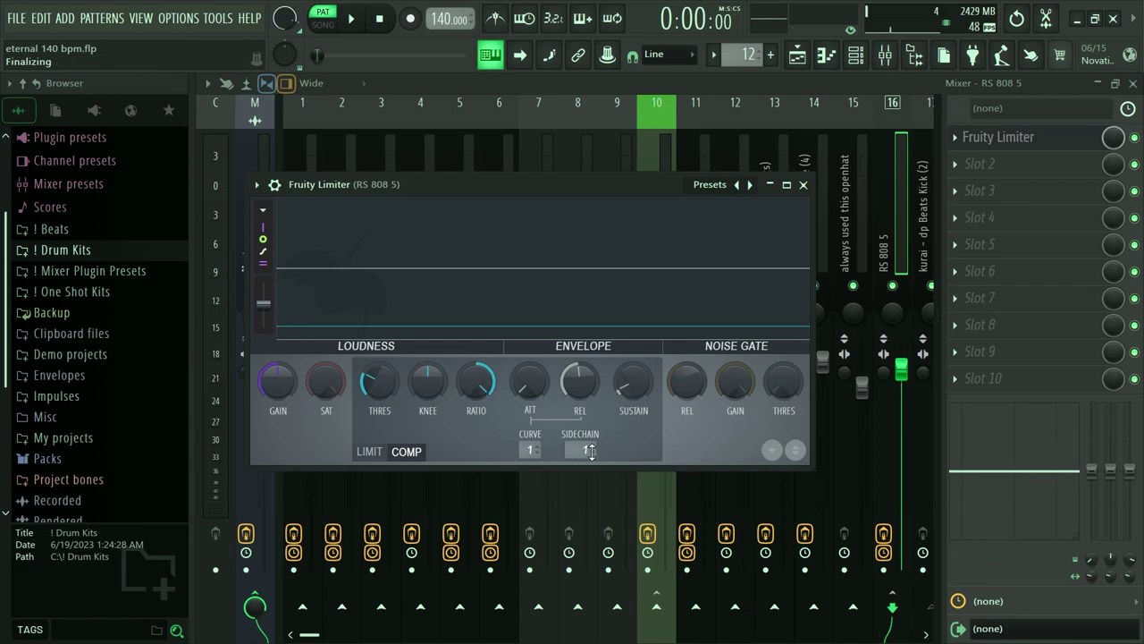
{"action": "left_click", "coordinate": [804, 185]}
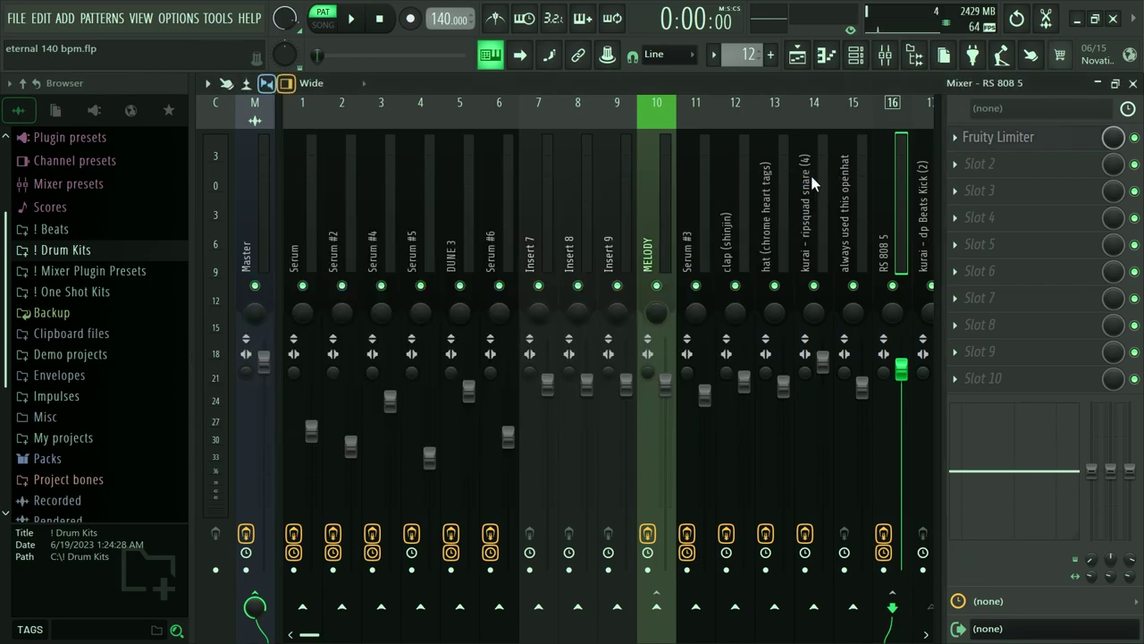
Listen to the dp Beats Kick (2) pattern with its notes shown in the piano roll
{"action": "left_click", "coordinate": [827, 54]}
{"action": "key", "text": "space"}
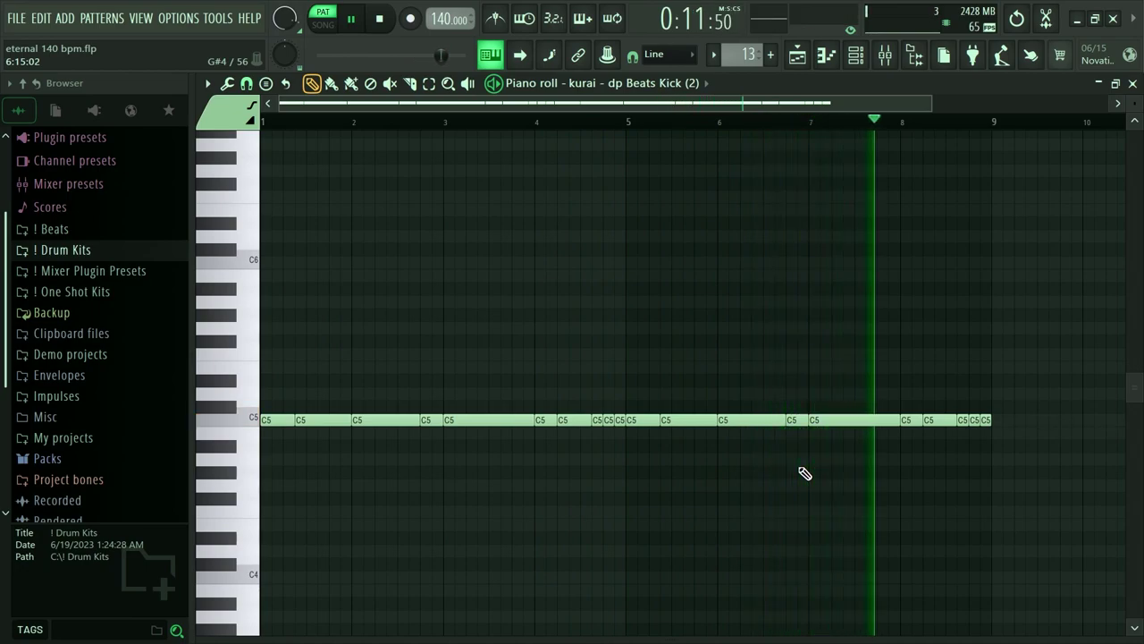
{"action": "key", "text": "space"}
Check the kick's mixer track for effects and revisit the Fruity Limiter on the RS 808 5 mixer track
{"action": "key", "text": "F9"}
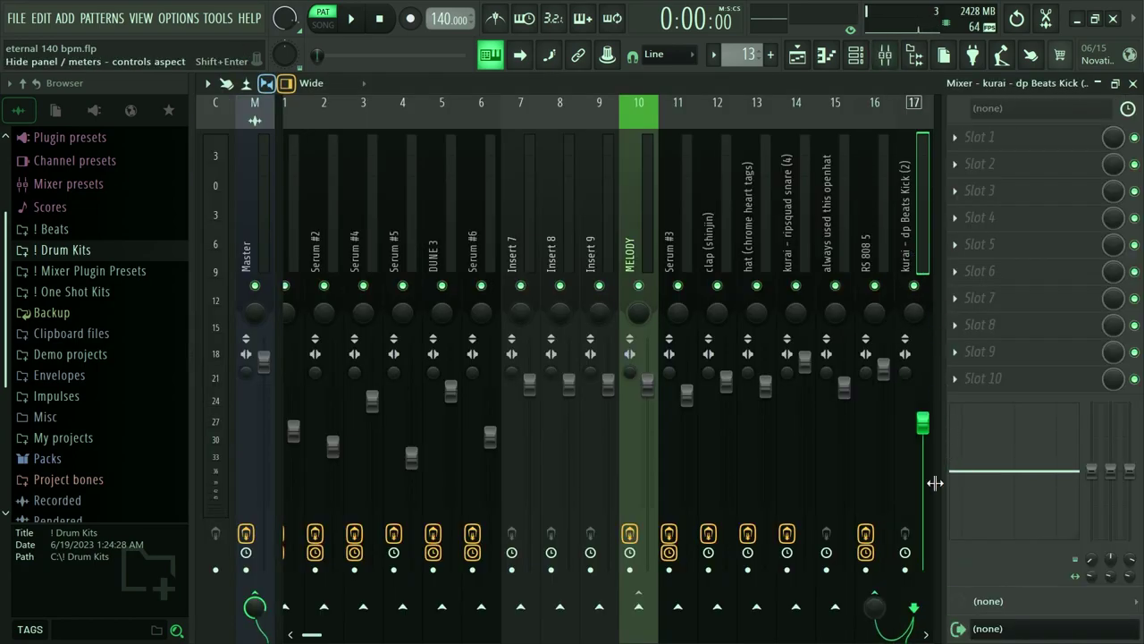
{"action": "left_click", "coordinate": [889, 205]}
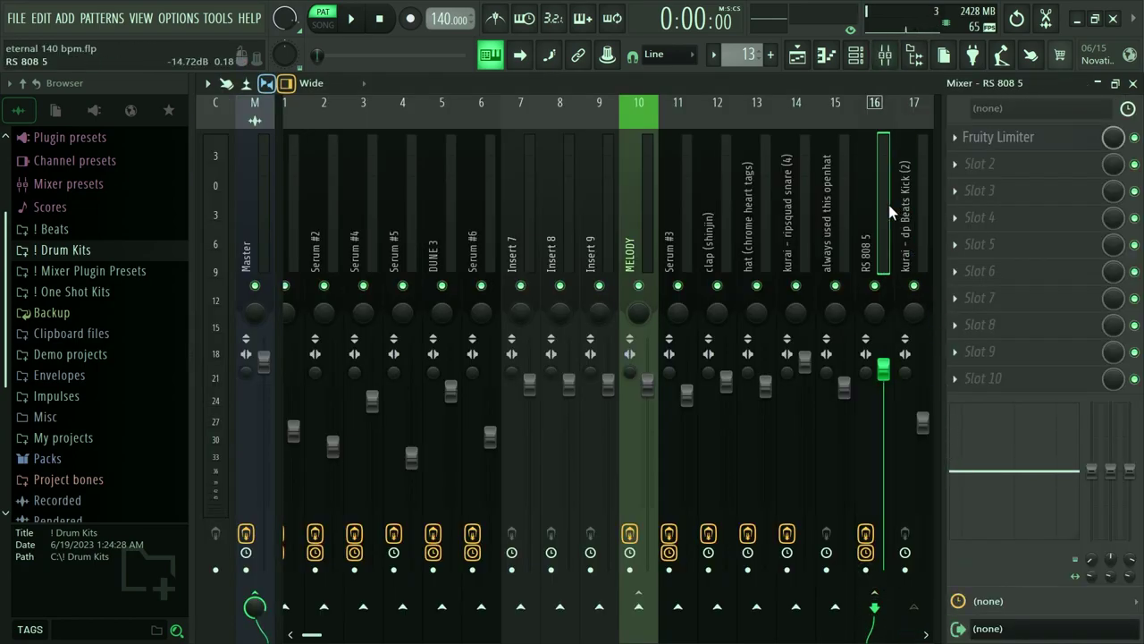
{"action": "left_click", "coordinate": [996, 143]}
{"action": "left_click", "coordinate": [998, 148]}
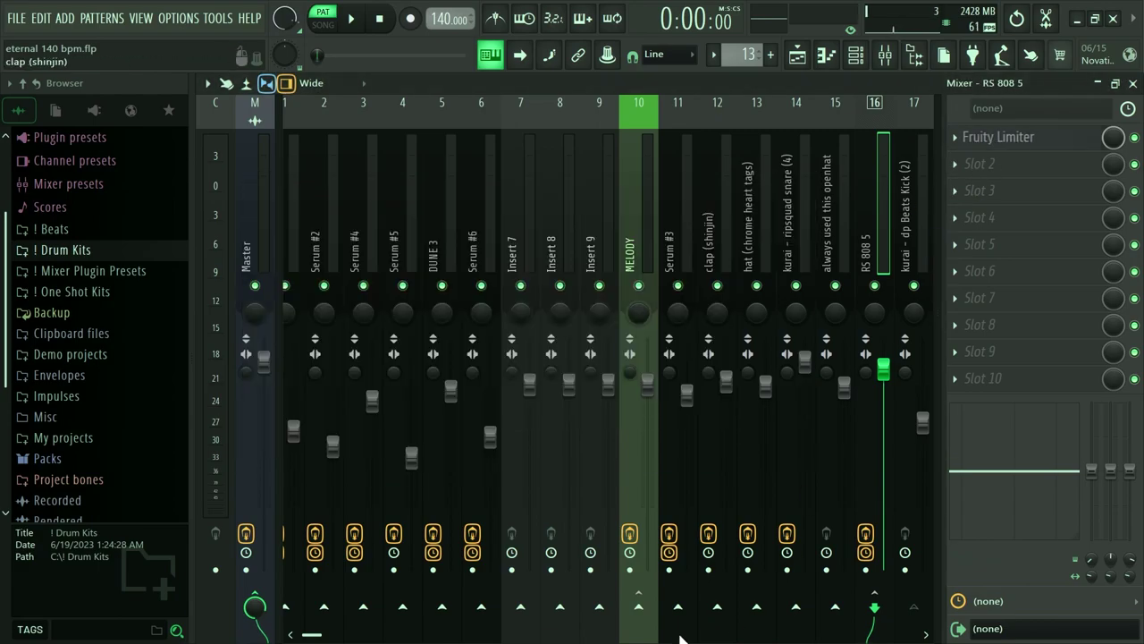
Listen to the crash 2 pattern with its notes shown in the piano roll and inspect Fruity Reeverb 2 on its mixer track
{"action": "key", "text": "F9"}
{"action": "key", "text": "space"}
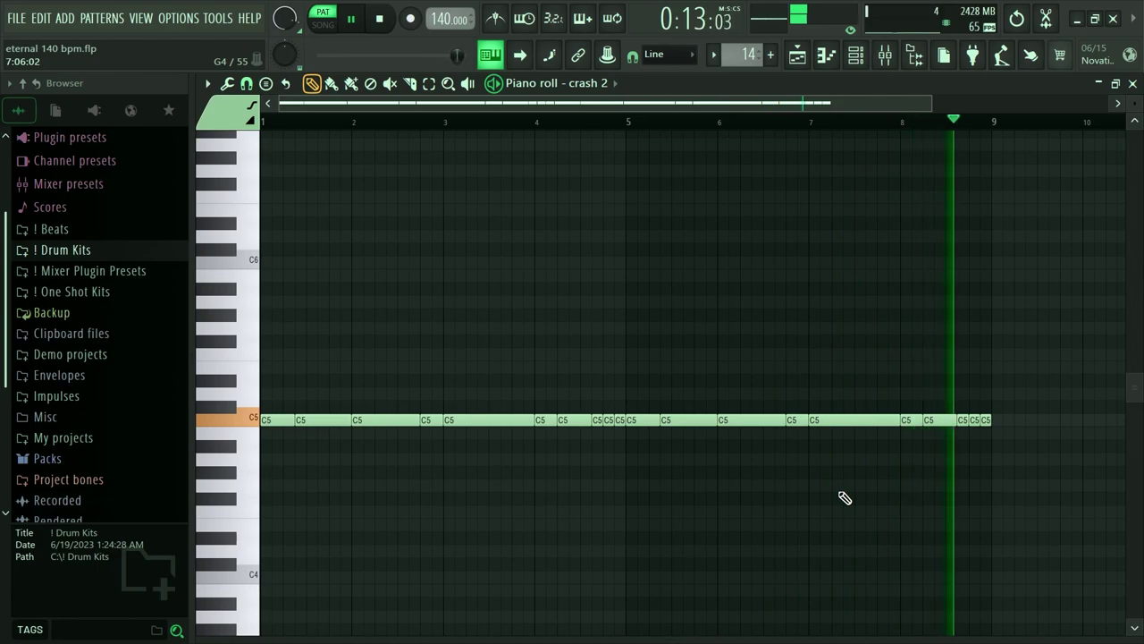
{"action": "key", "text": "F9"}
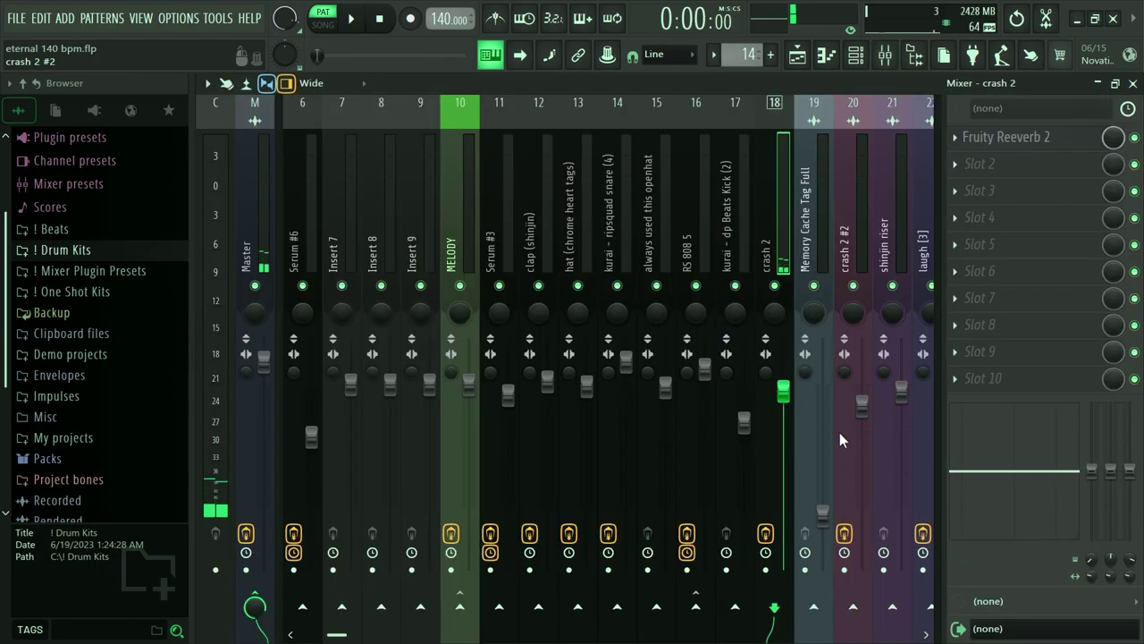
{"action": "left_click", "coordinate": [998, 146]}
{"action": "left_click", "coordinate": [1003, 141]}
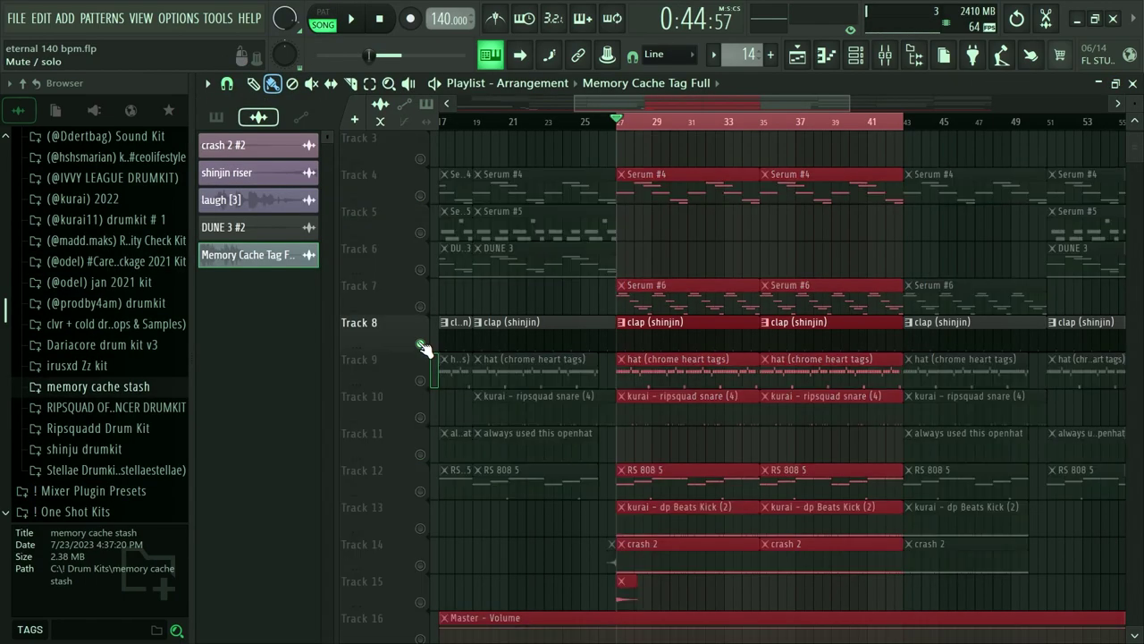
Unmute playlist tracks 9 to 14 so the hat, snare, open hat, 808, kick and crash play along with the clap
{"action": "left_click", "coordinate": [420, 380]}
{"action": "left_click", "coordinate": [420, 416]}
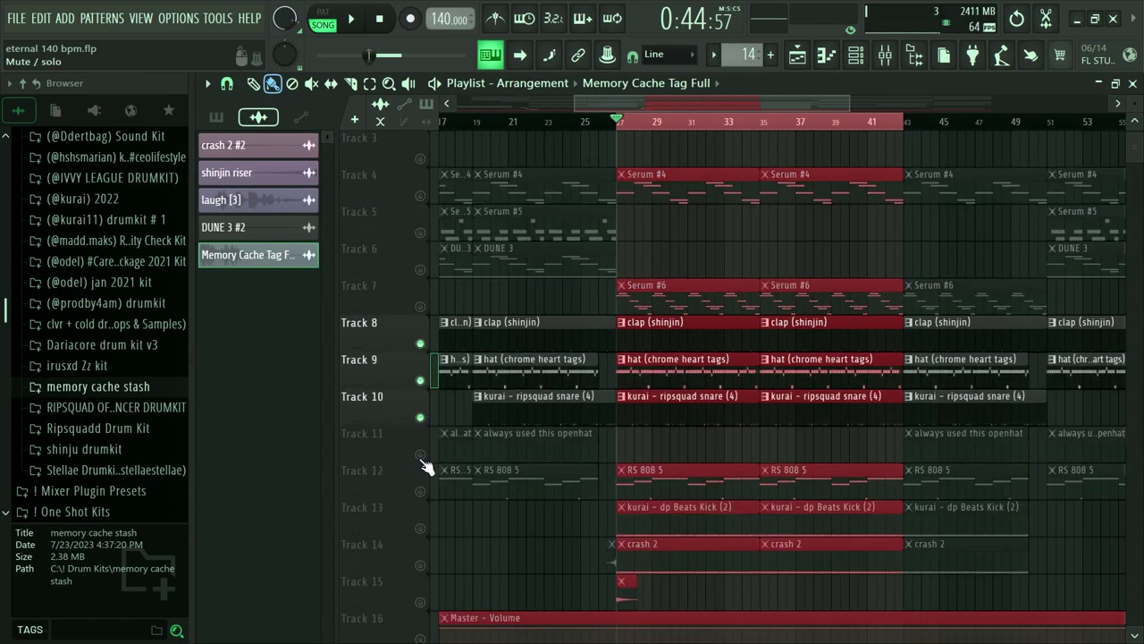
{"action": "left_click", "coordinate": [420, 453]}
{"action": "left_click", "coordinate": [420, 491]}
{"action": "left_click", "coordinate": [420, 528]}
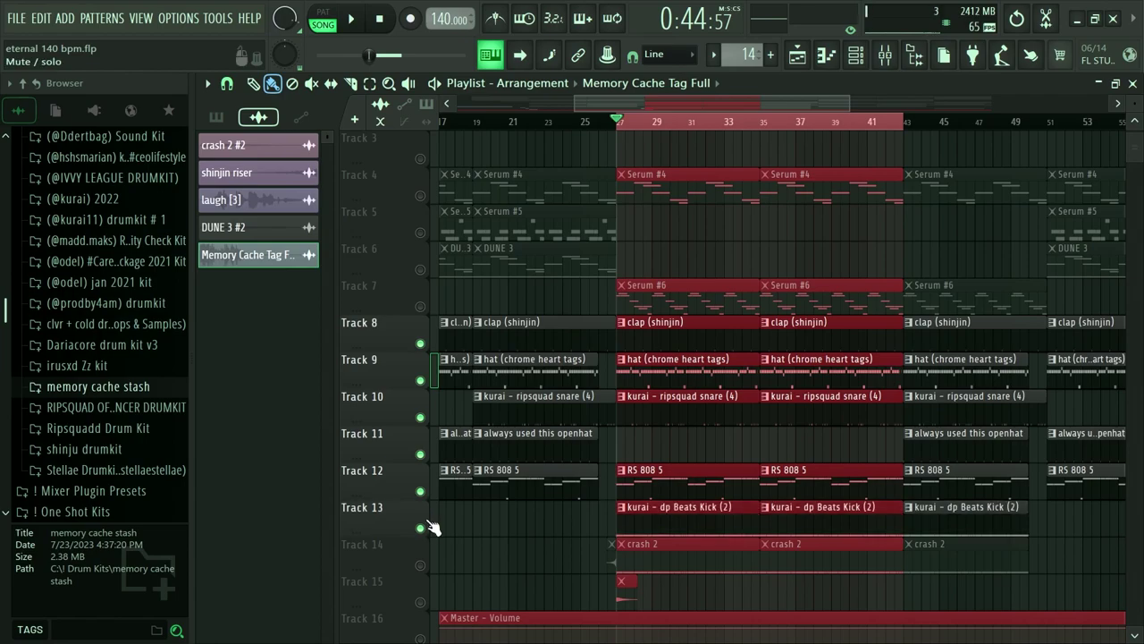
{"action": "left_click", "coordinate": [420, 564]}
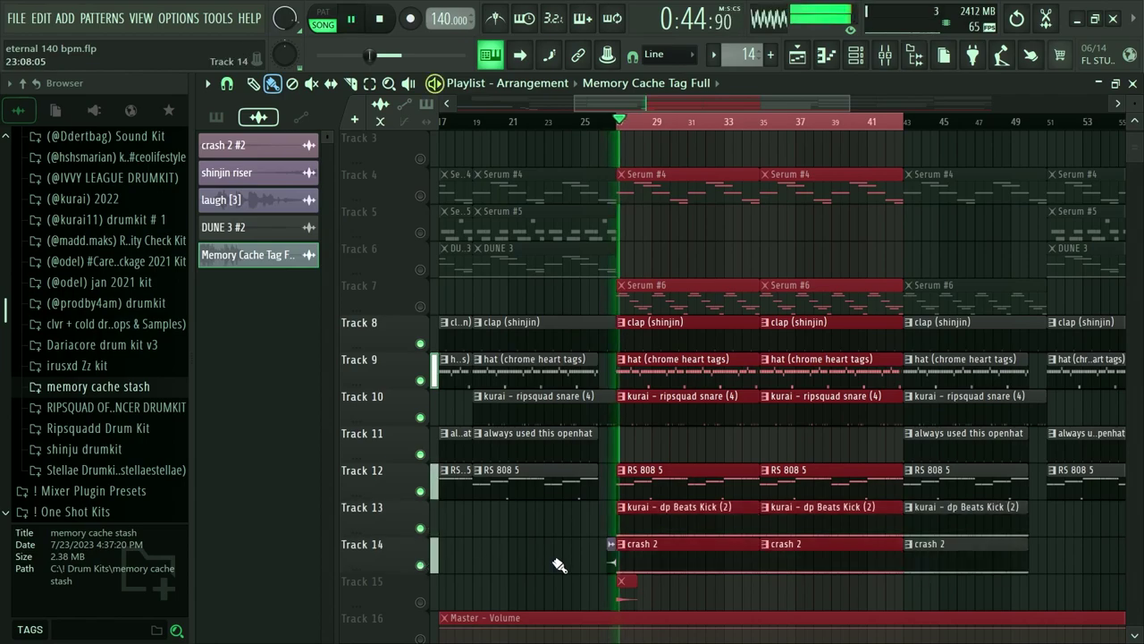